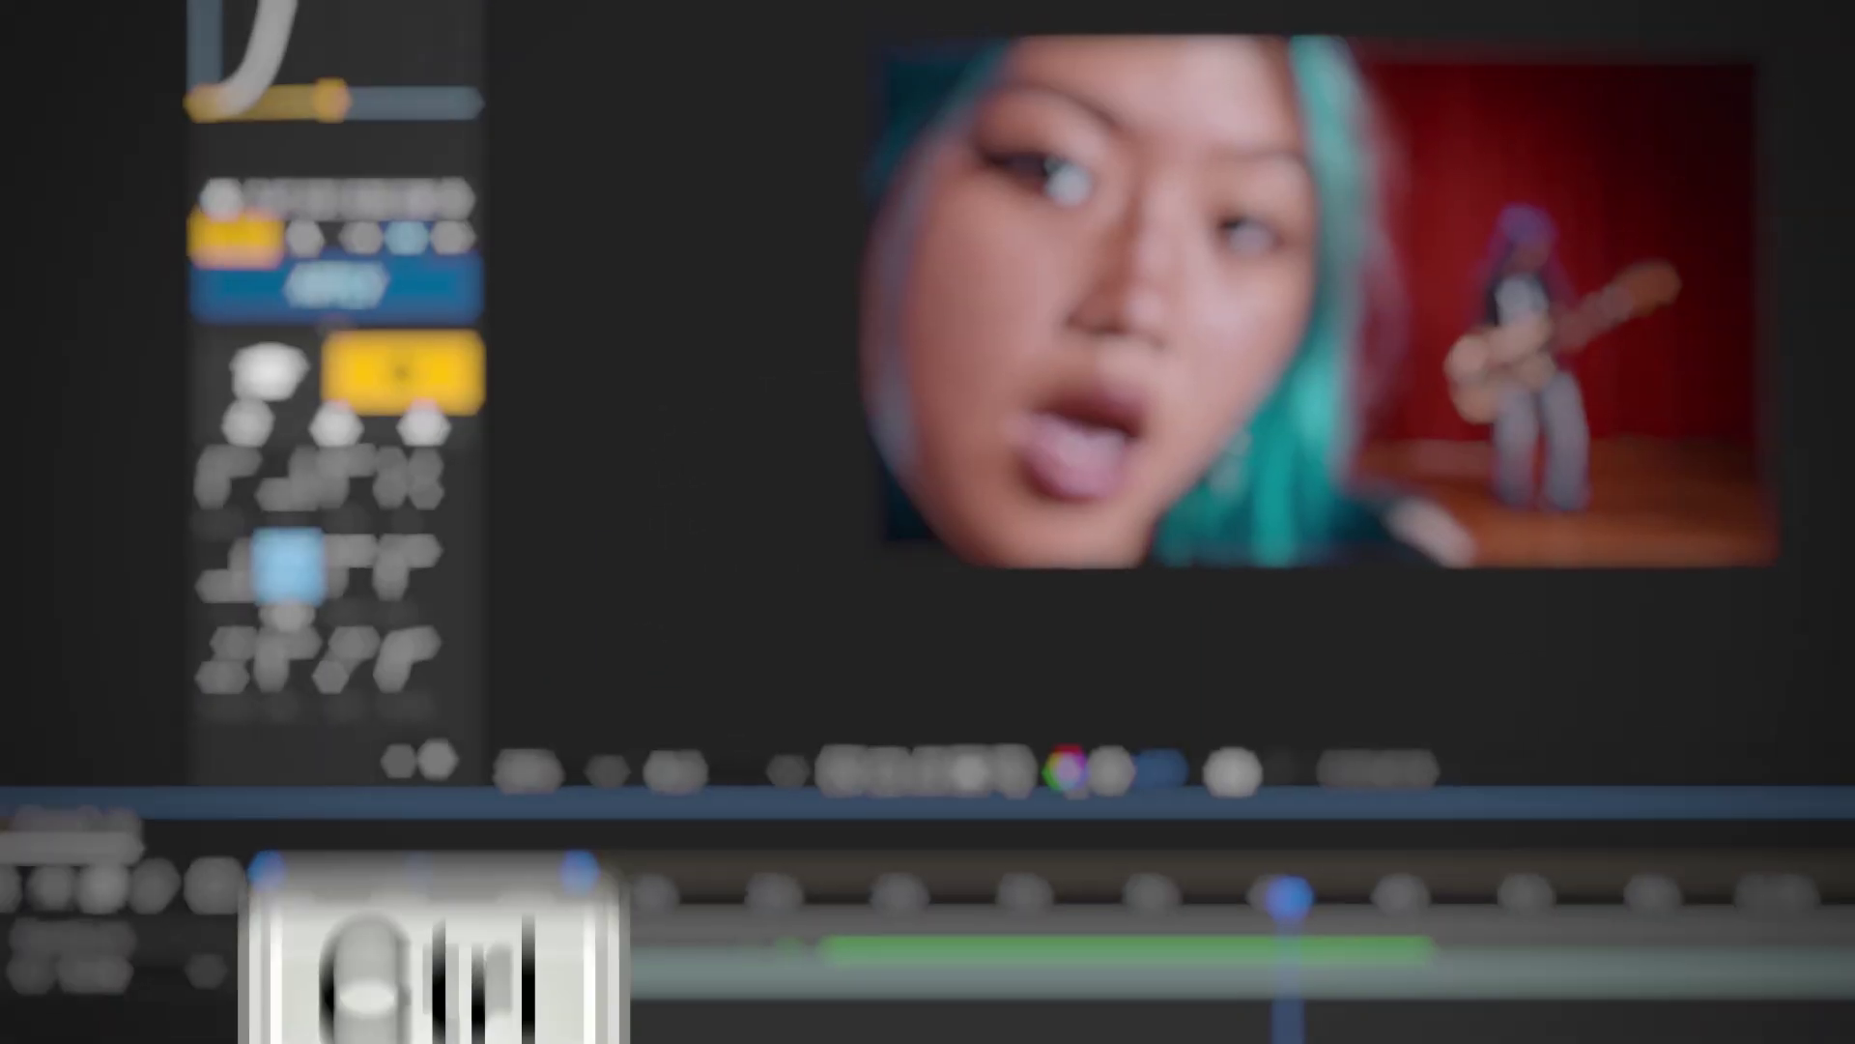
Apply Optics Compensation to the adjustment layer with a Field Of View of 130
key(ctrl+alt+y)
text(op)
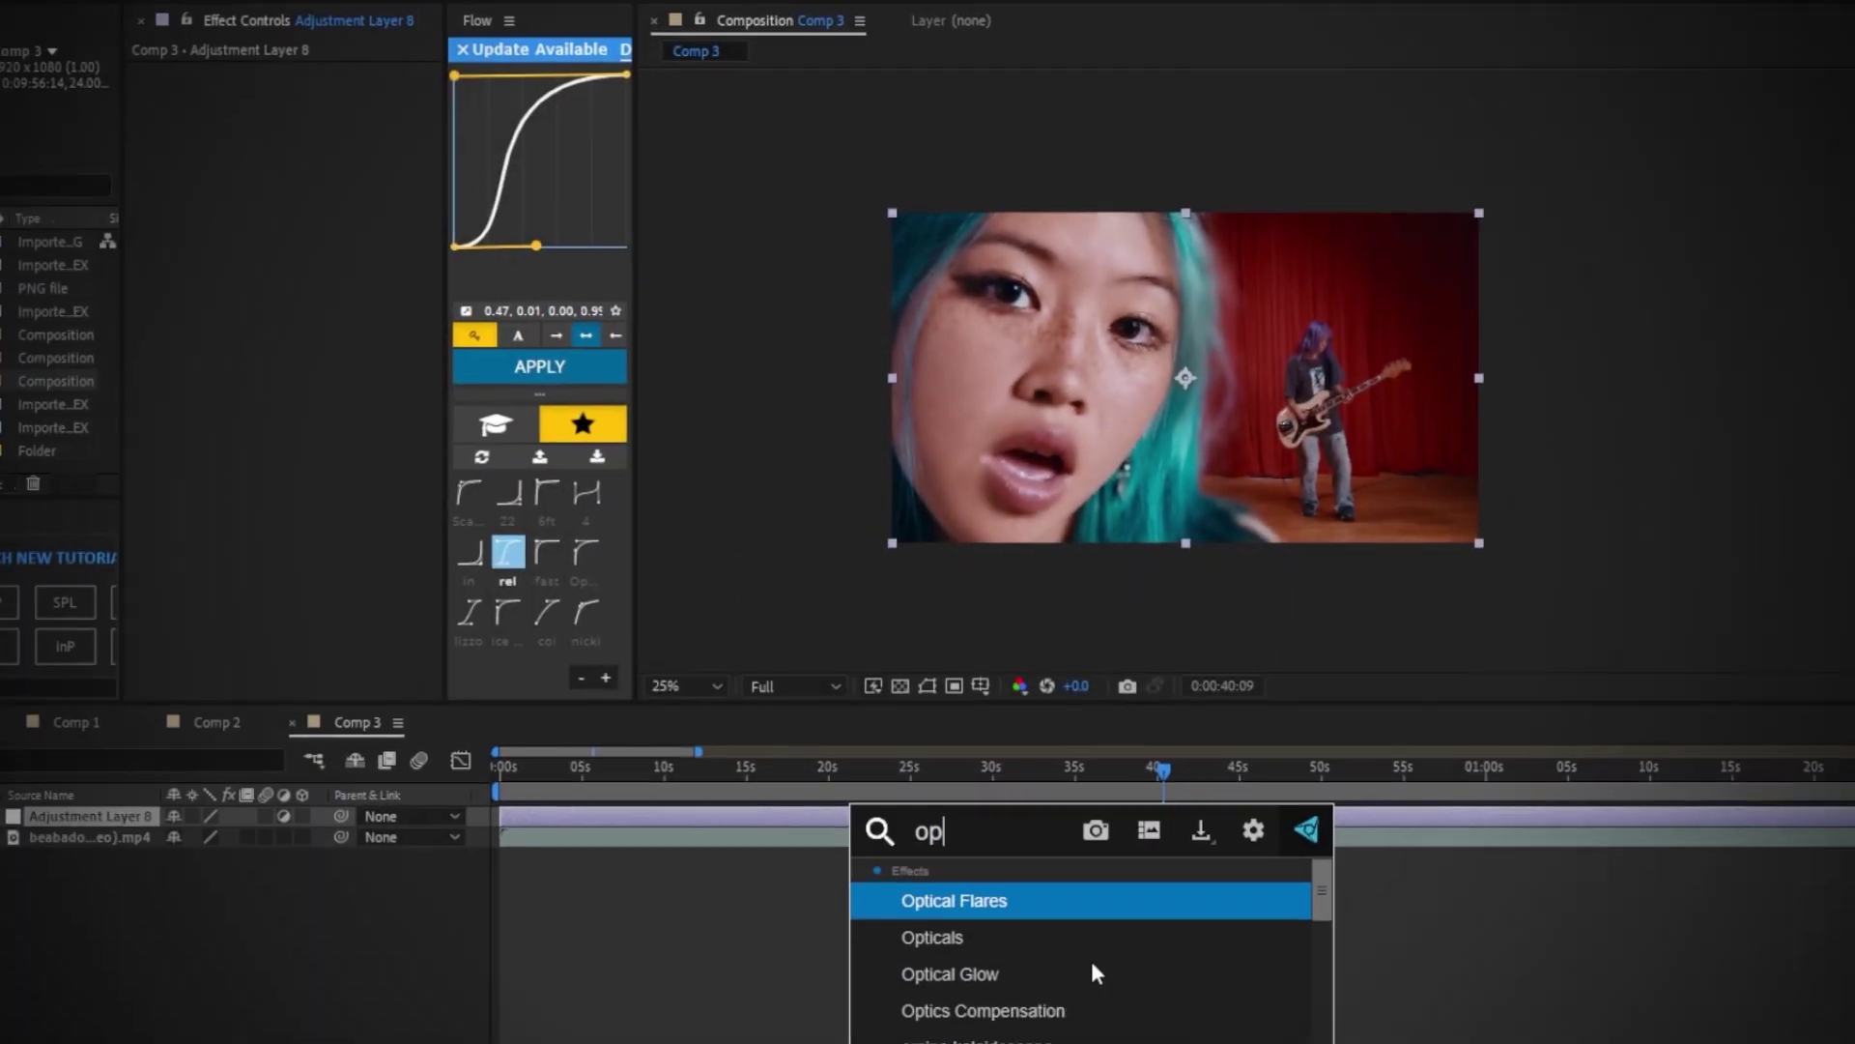
text(tics)
key(Return)
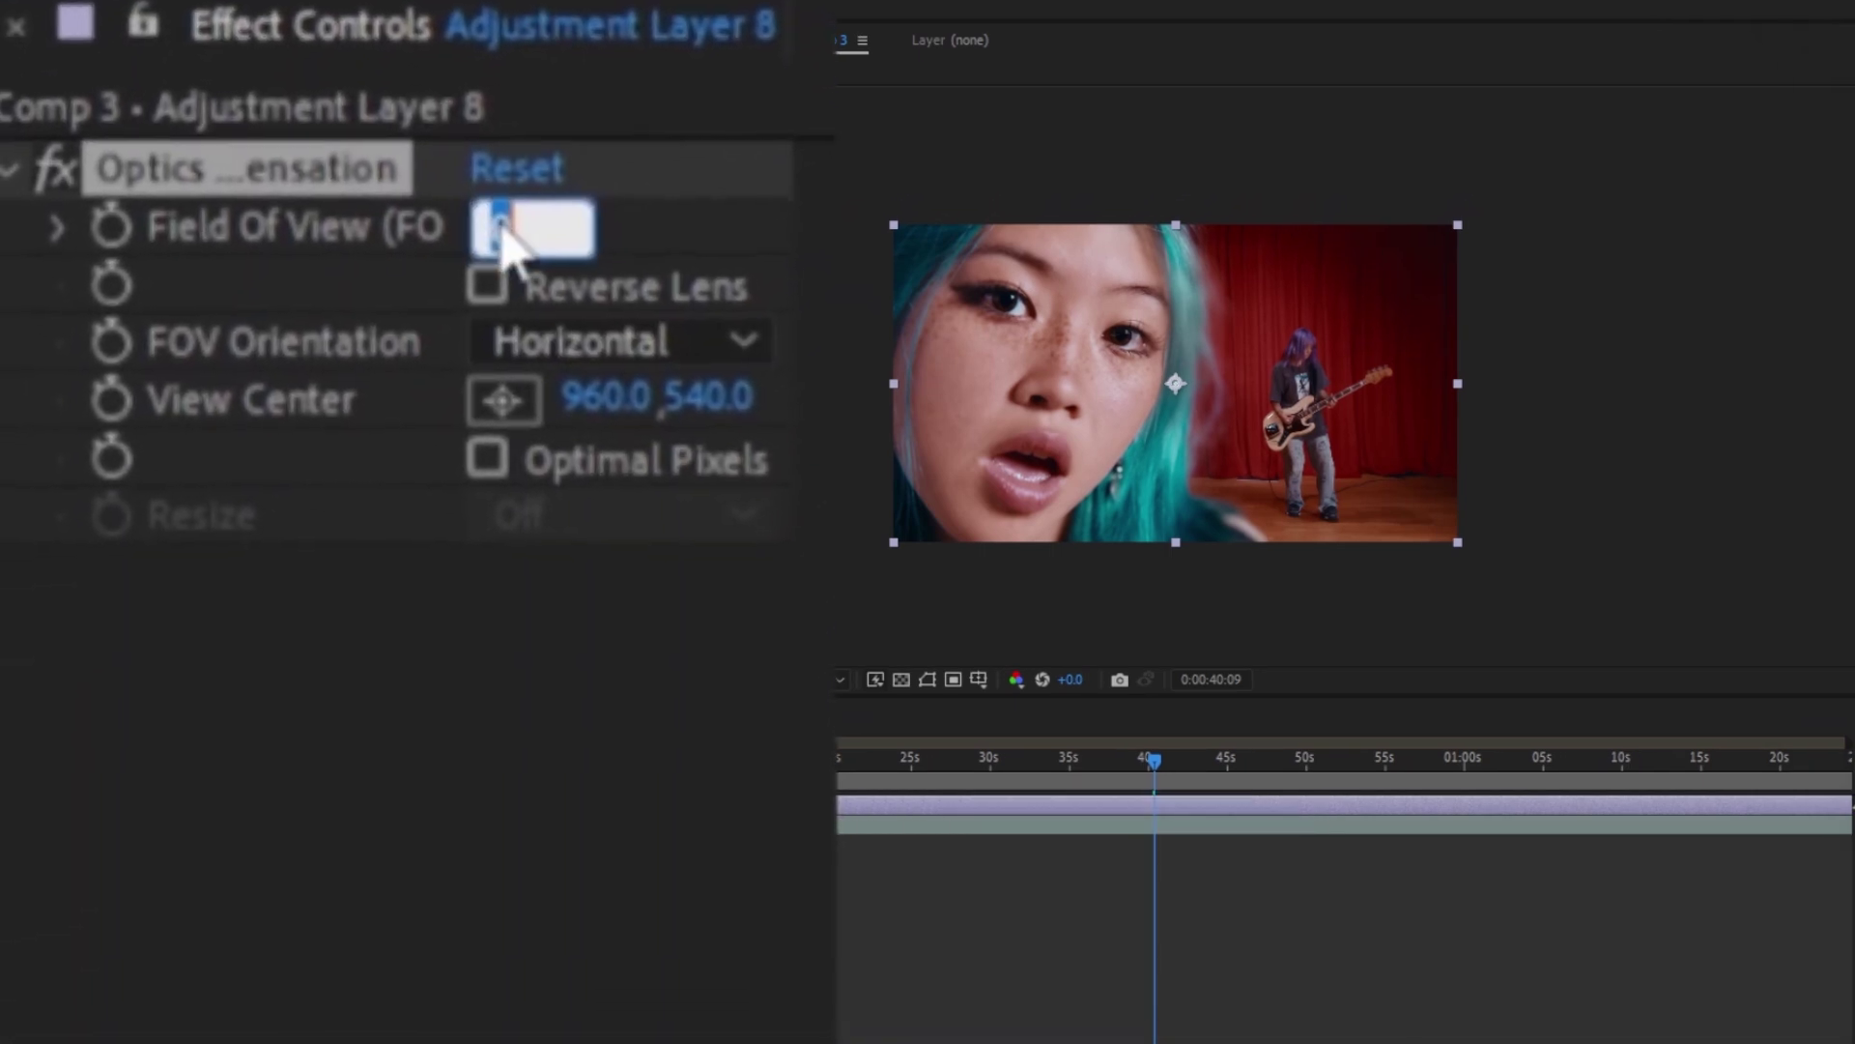
text(130)
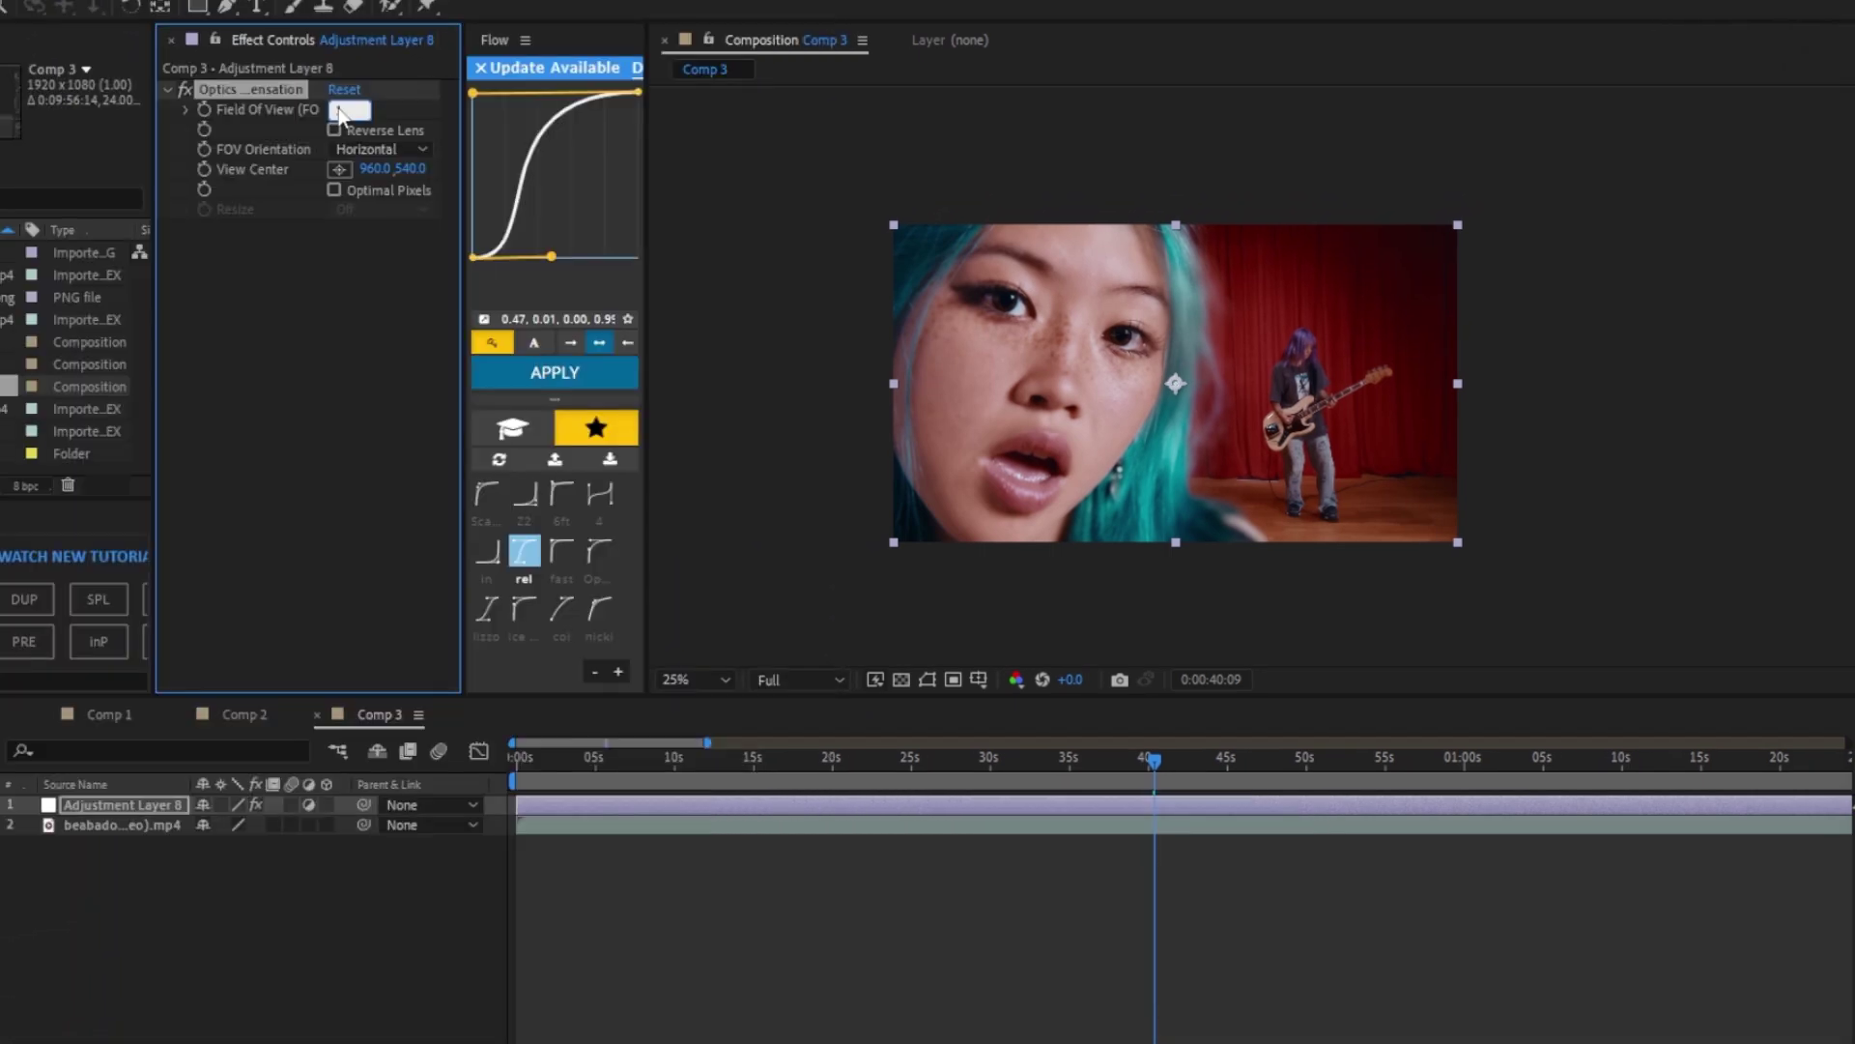
key(Return)
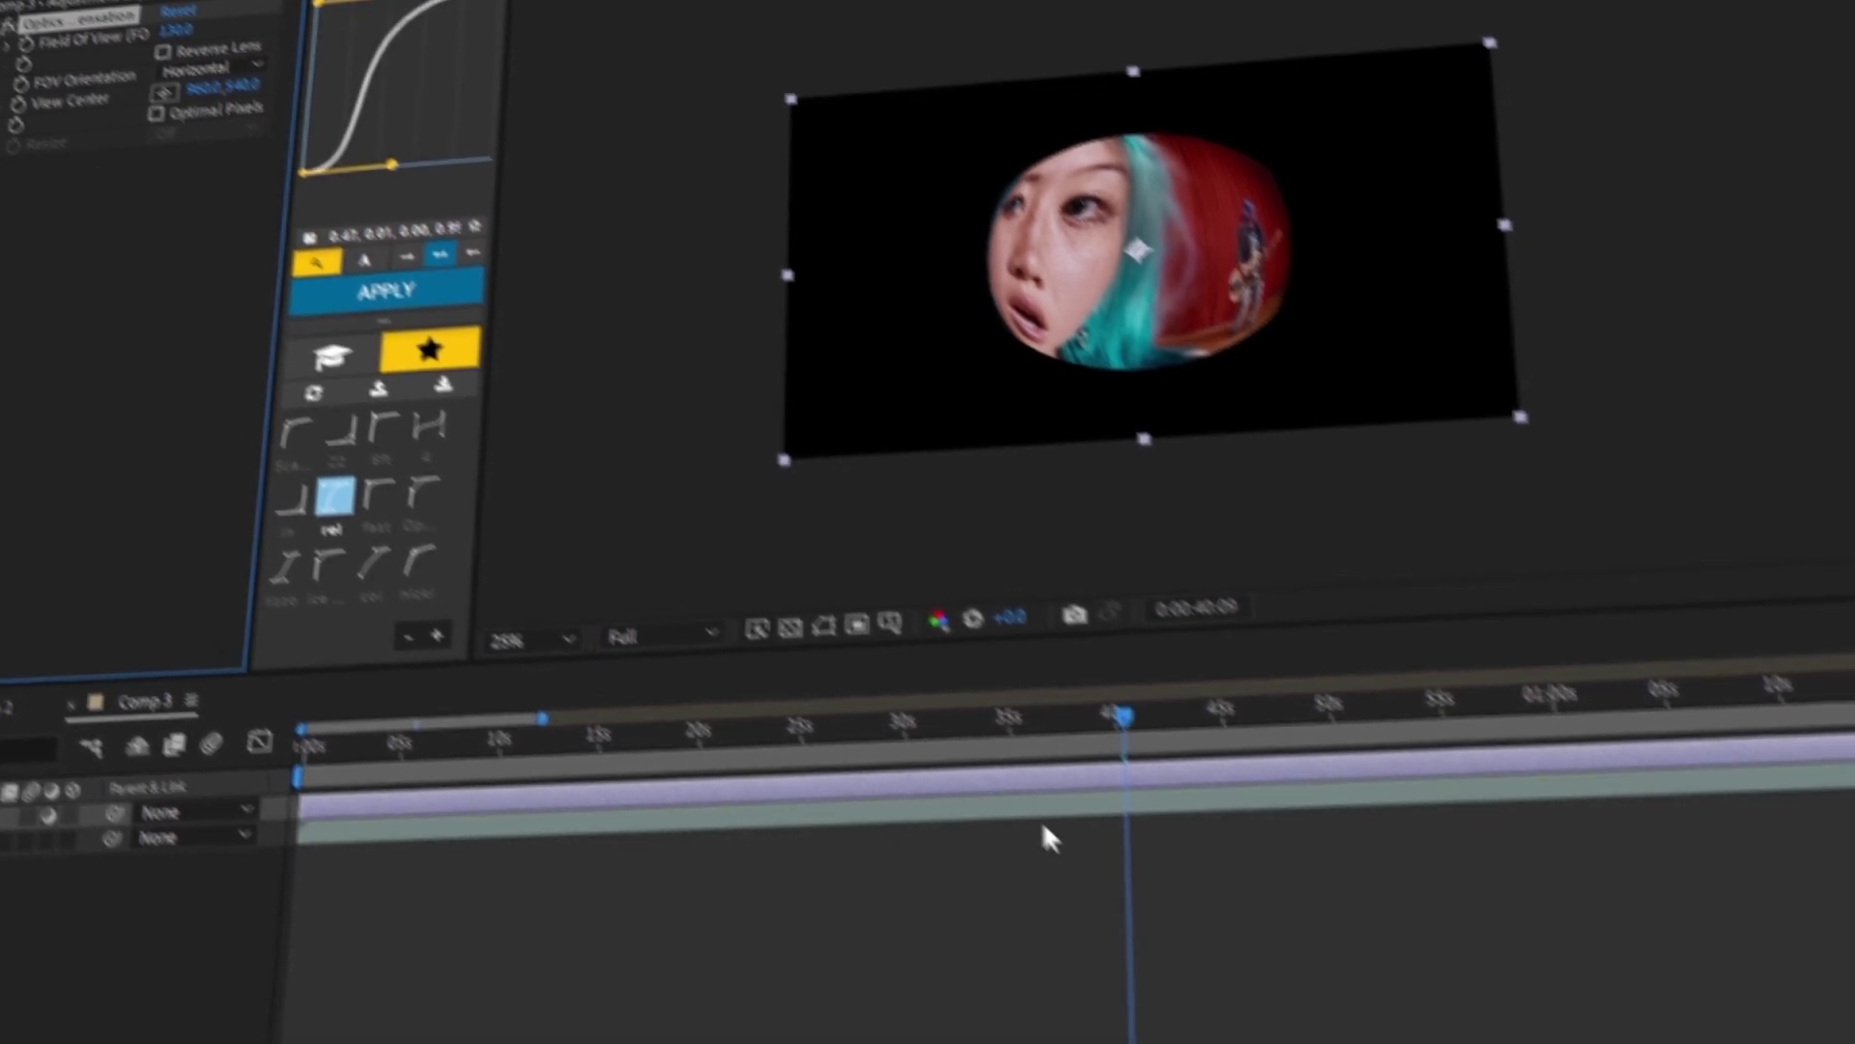
Apply CC Lens to the new adjustment layer to round the footage into a circle
key(ctrl+space)
text(c)
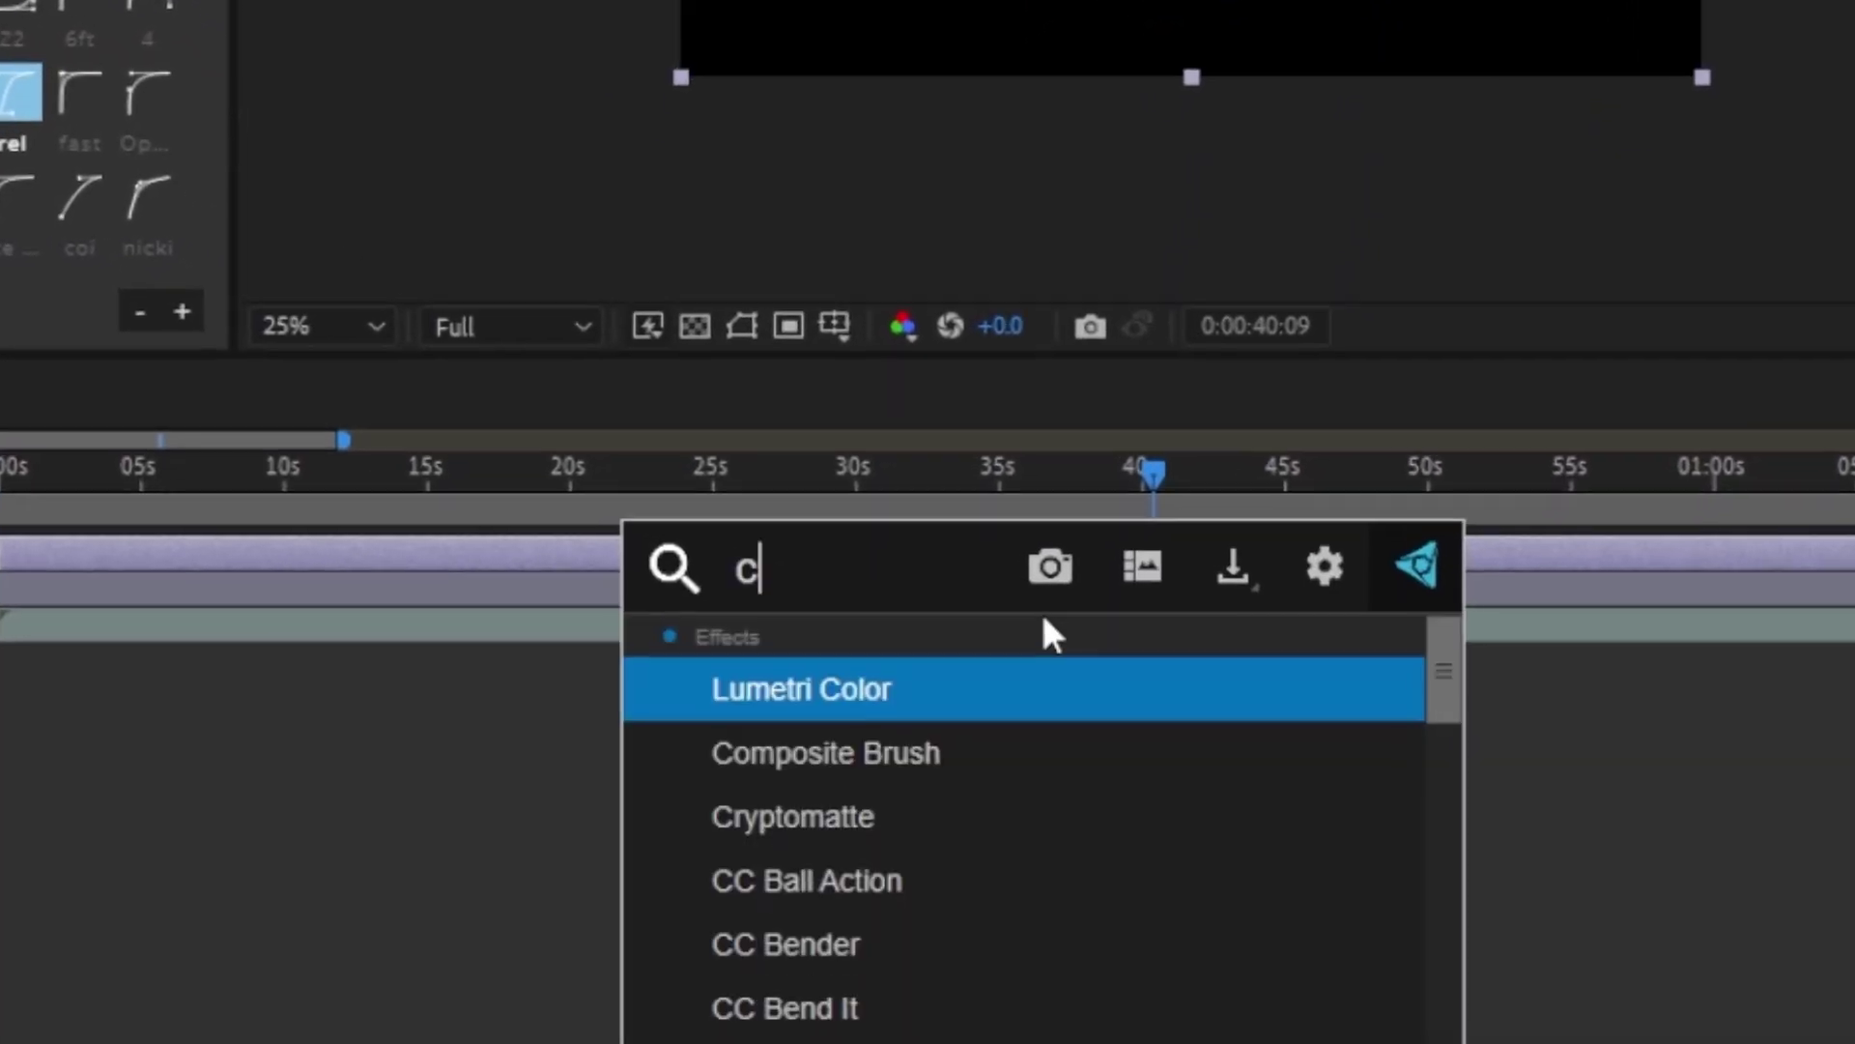
text(c len)
key(Return)
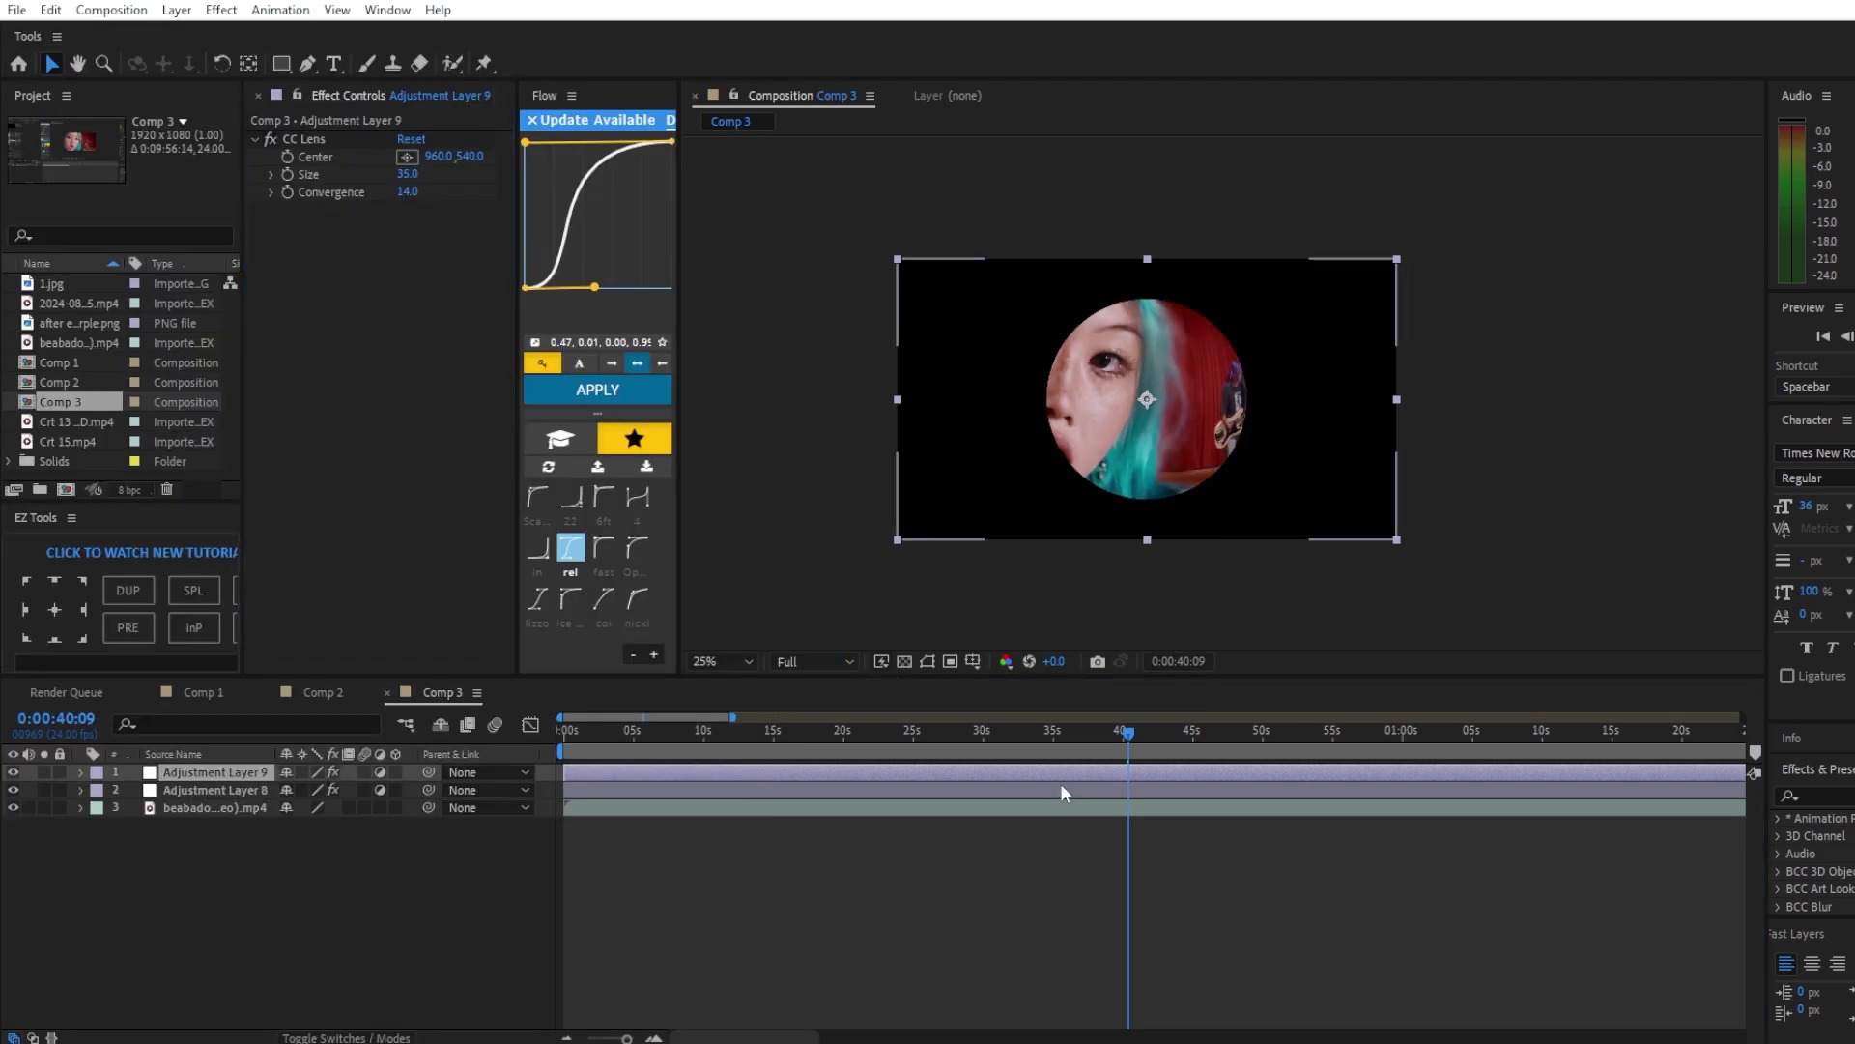
Add Optics Compensation to the lens layer with a Field Of View of 50
key(ctrl+space)
text(optics)
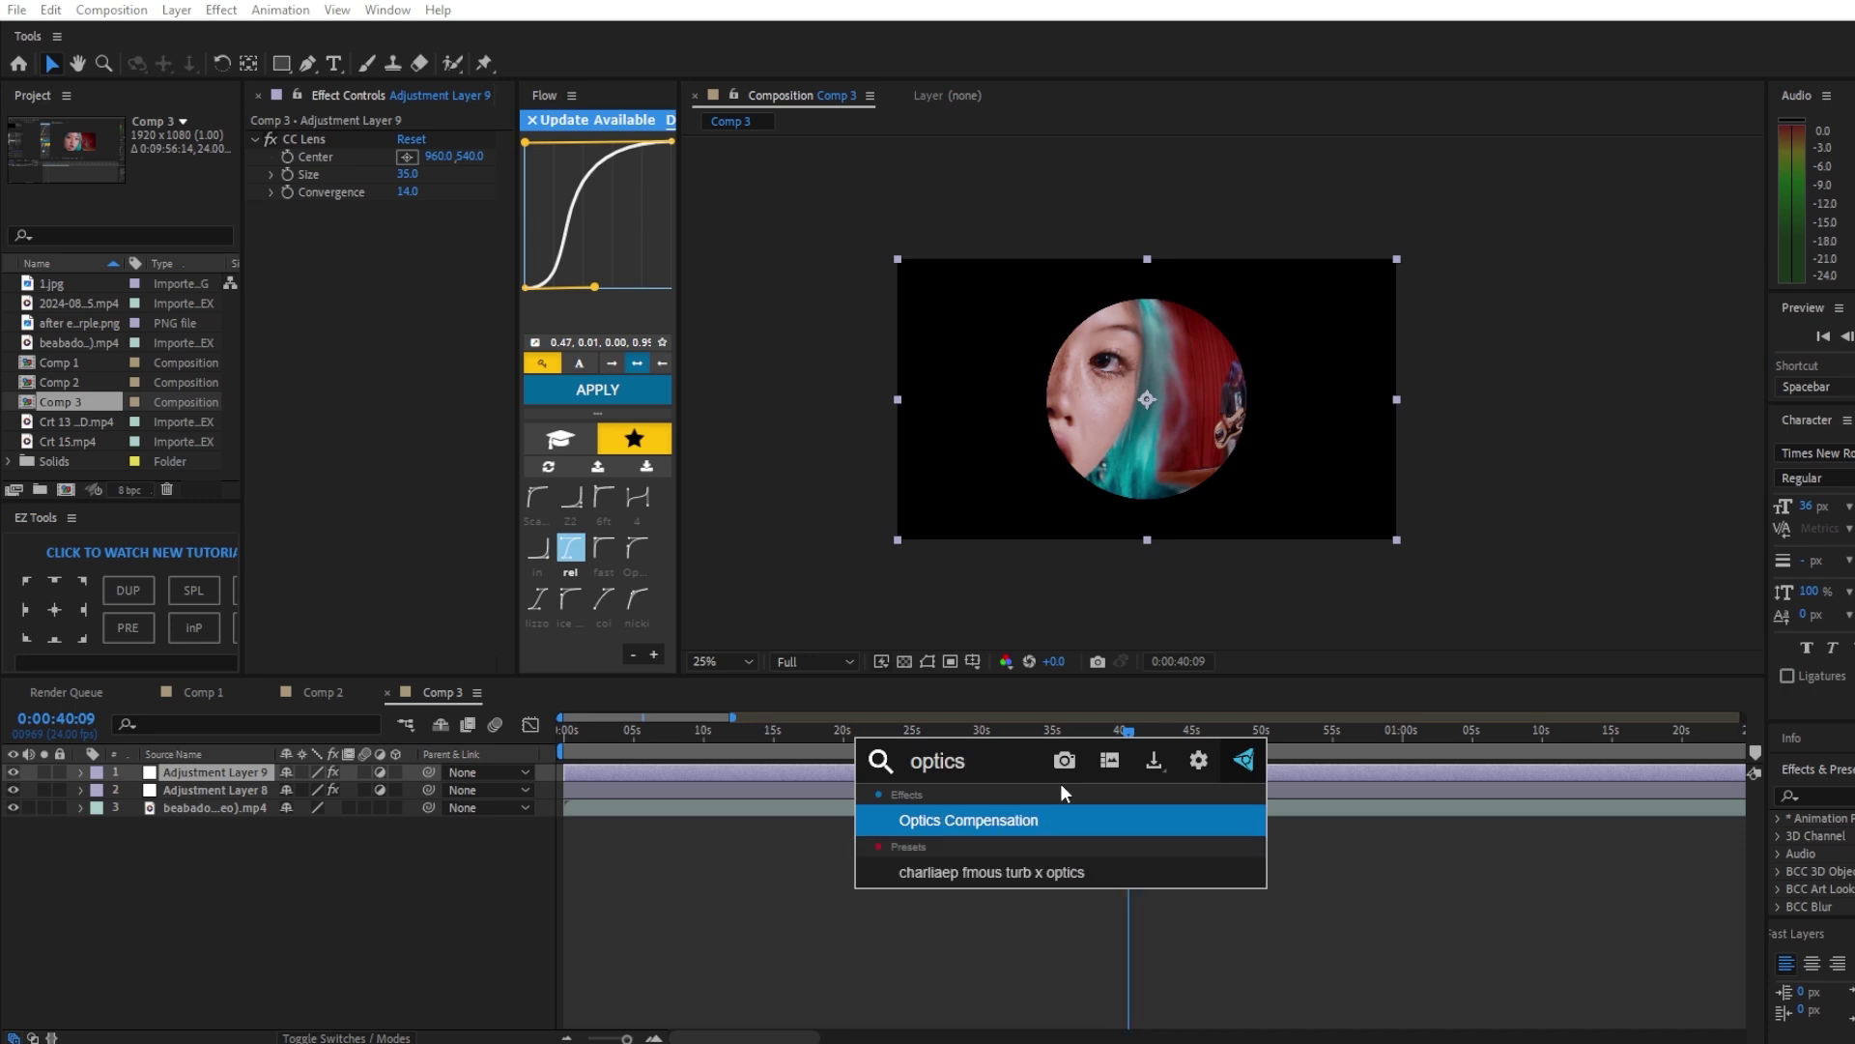
key(Return)
click(471, 419)
text(50)
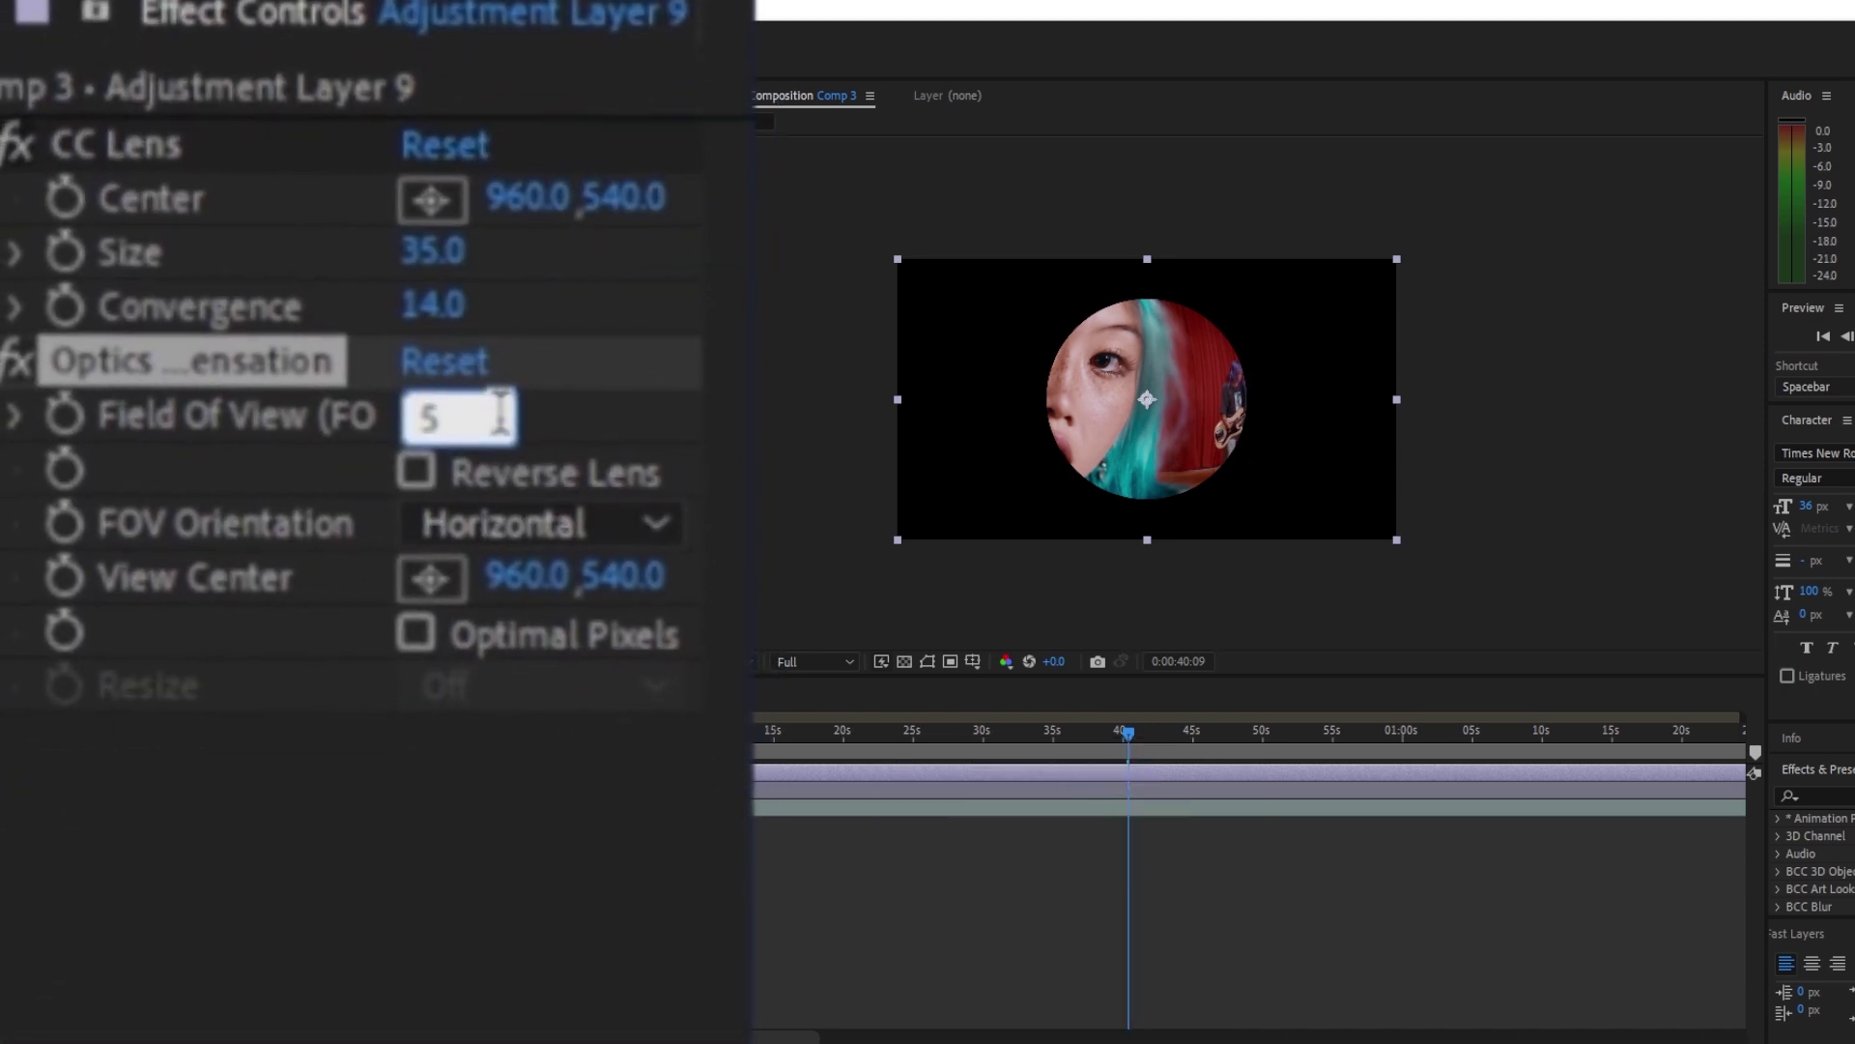
key(ctrl+space)
text(r)
Apply a Transform effect to the lens layer and raise Scale to about 200
key(BackSpace)
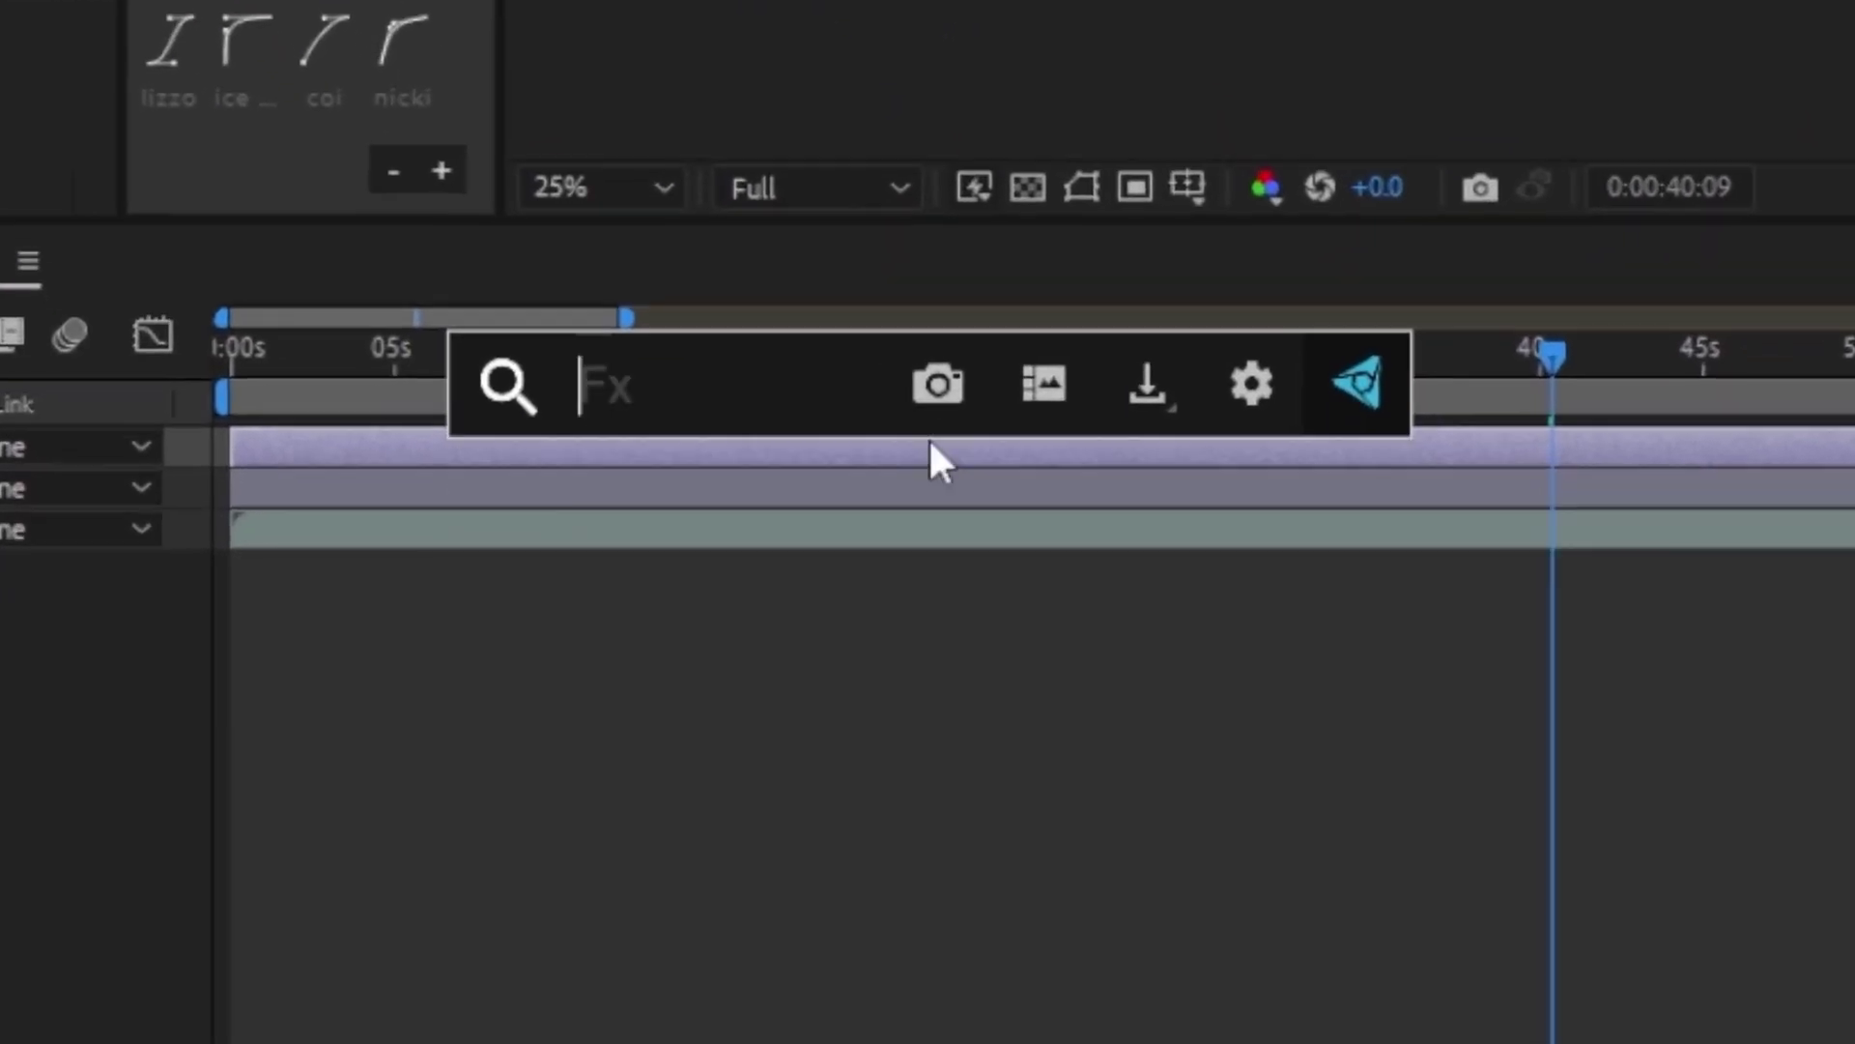
text(tra)
key(Return)
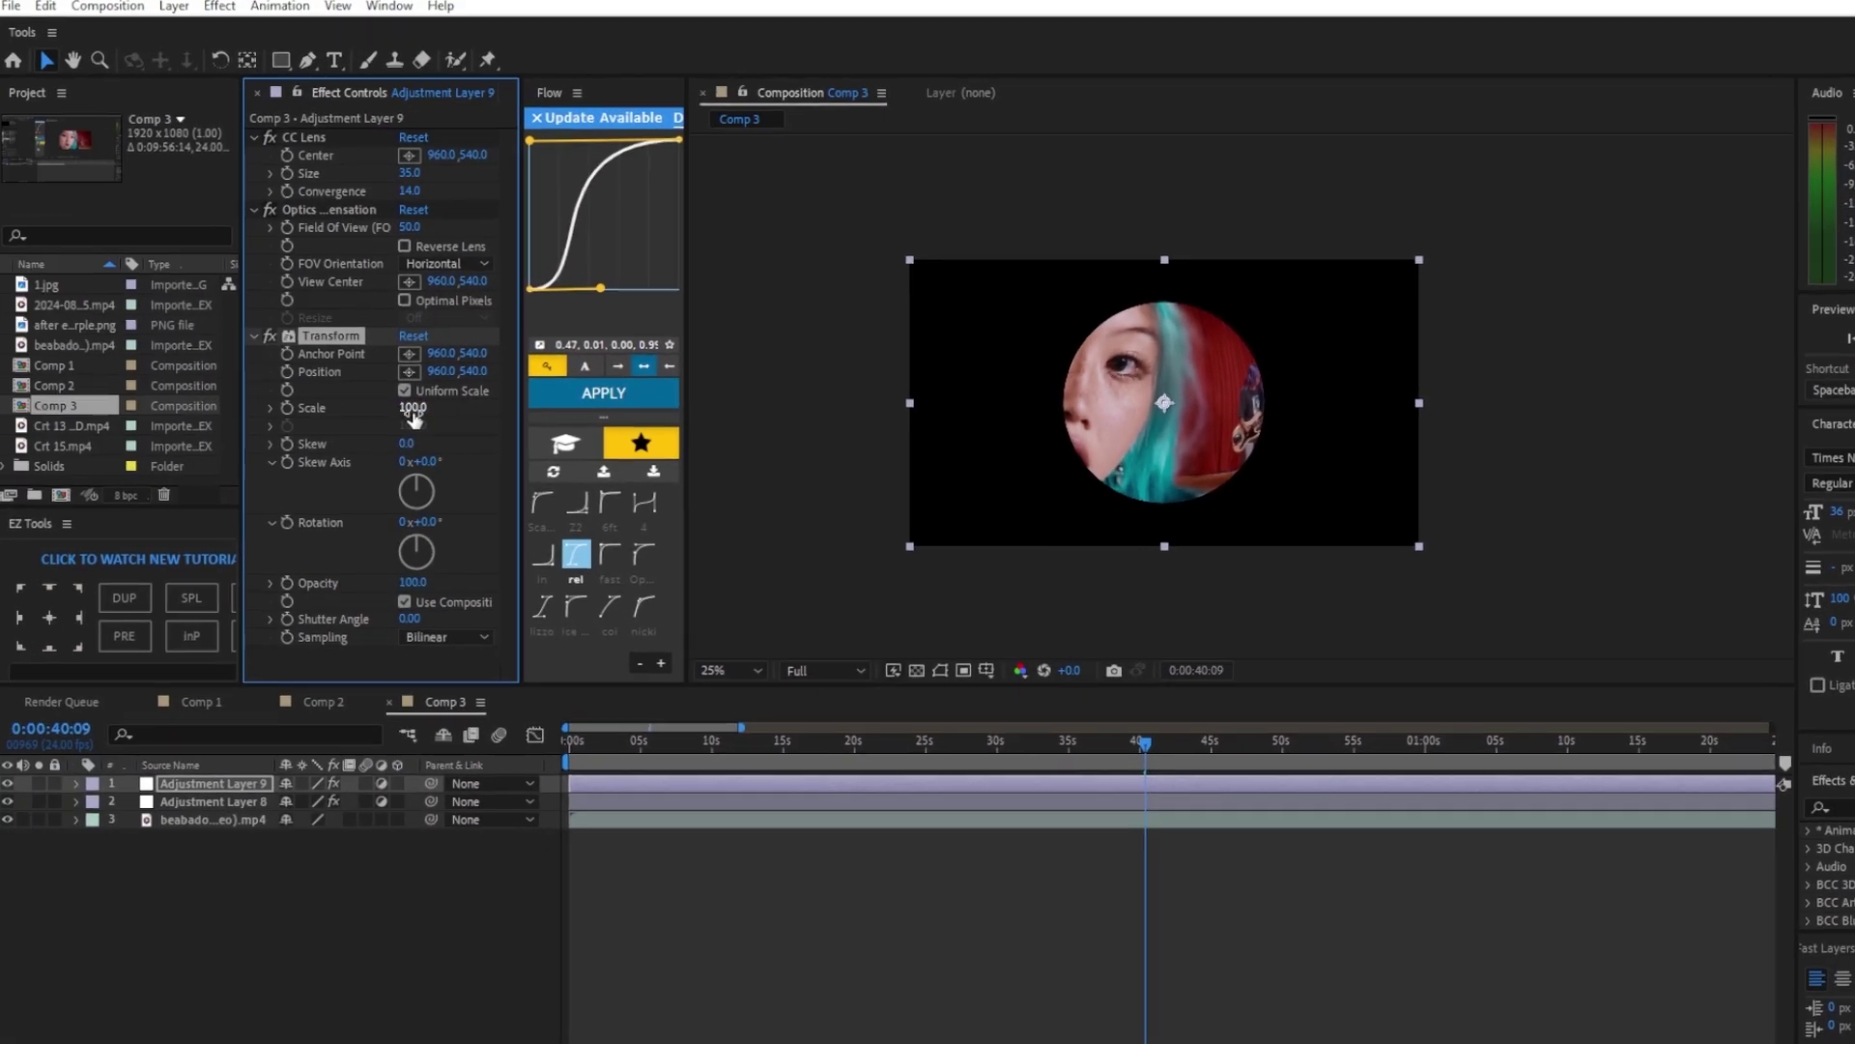
drag(414, 410, 502, 395)
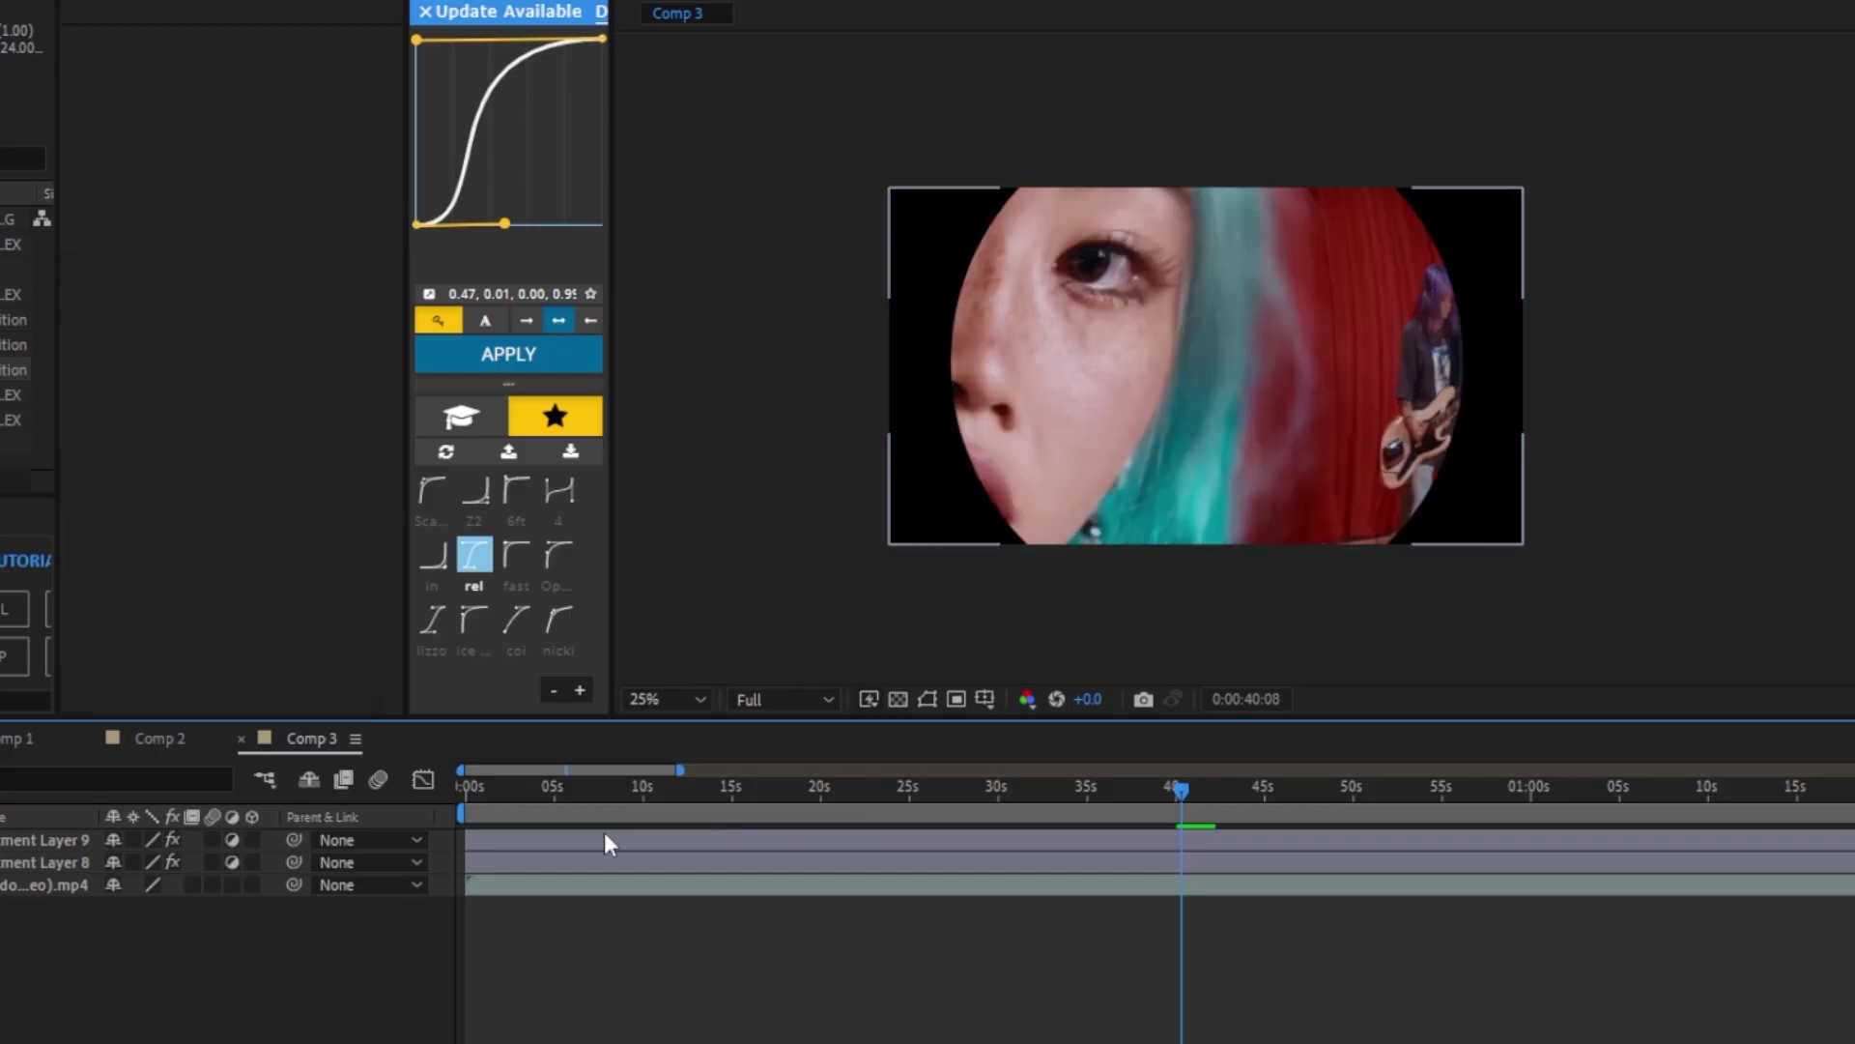
Add a third adjustment layer with Gaussian Blur at about 51.3 blurriness
key(ctrl+alt+y)
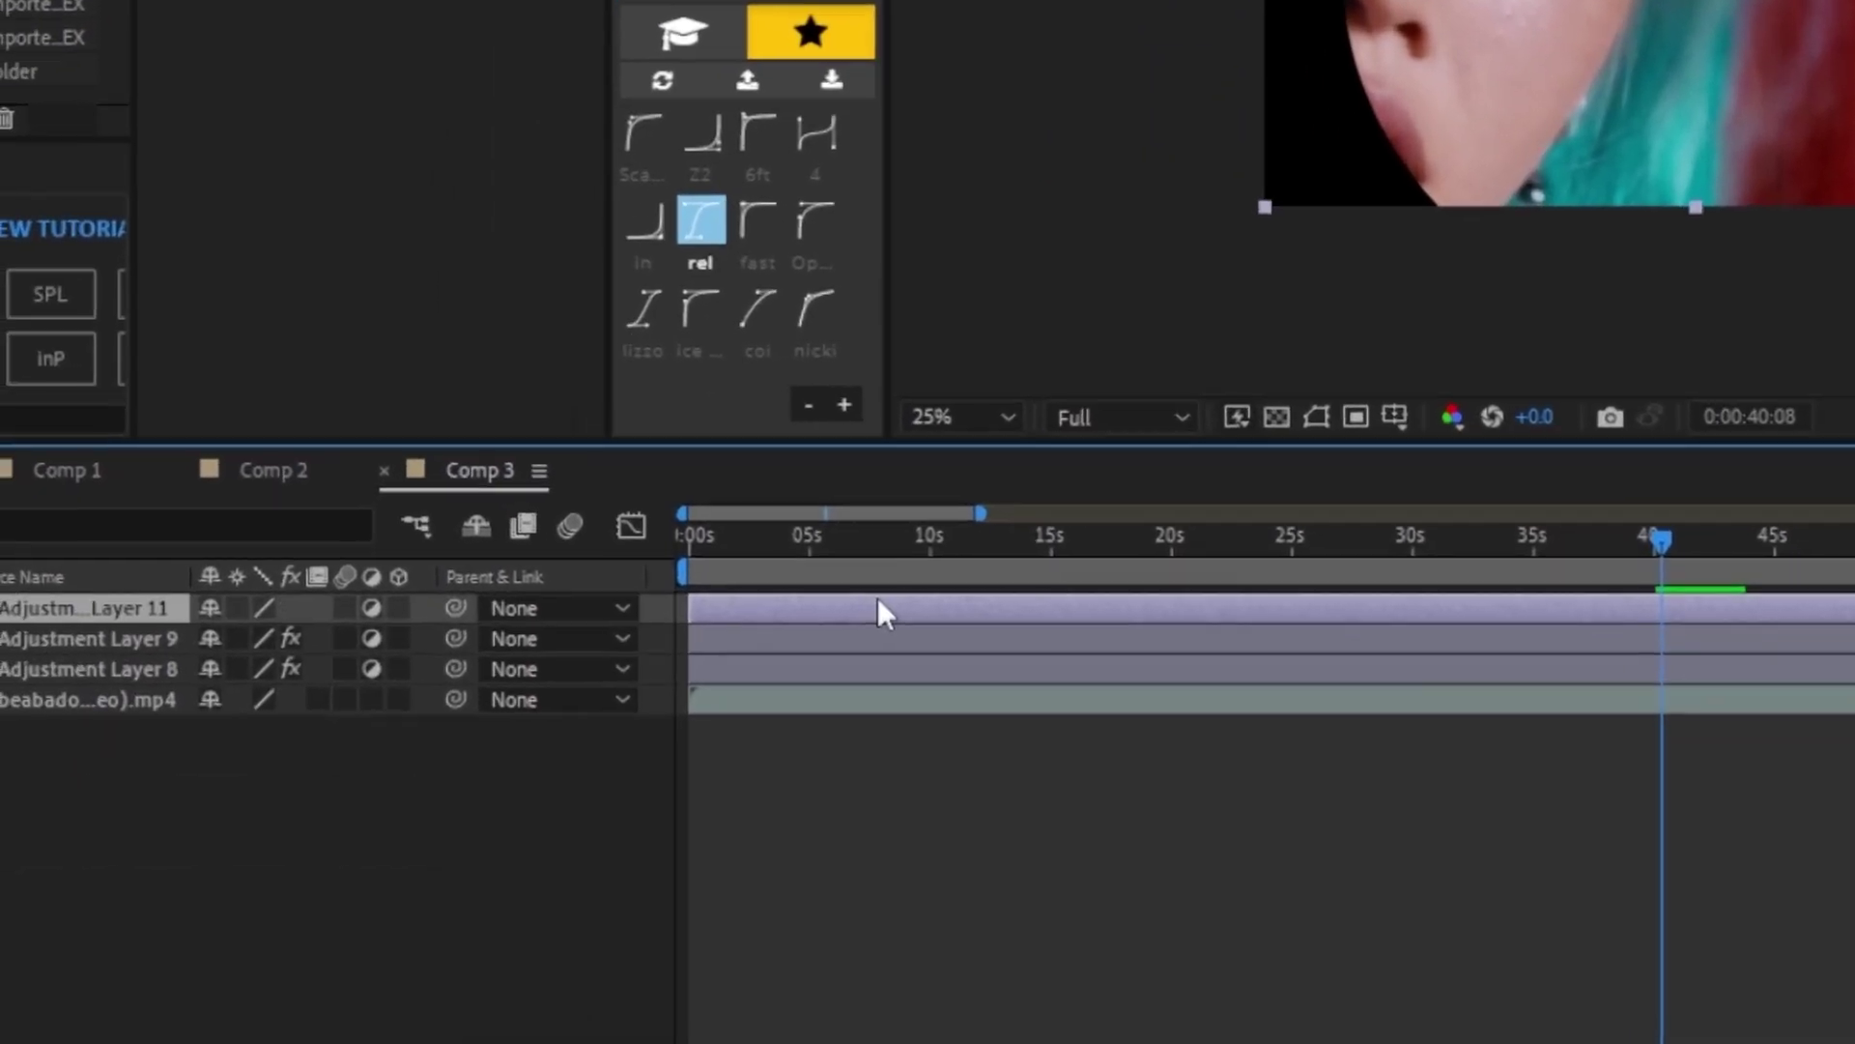
key(ctrl+space)
text(gaus)
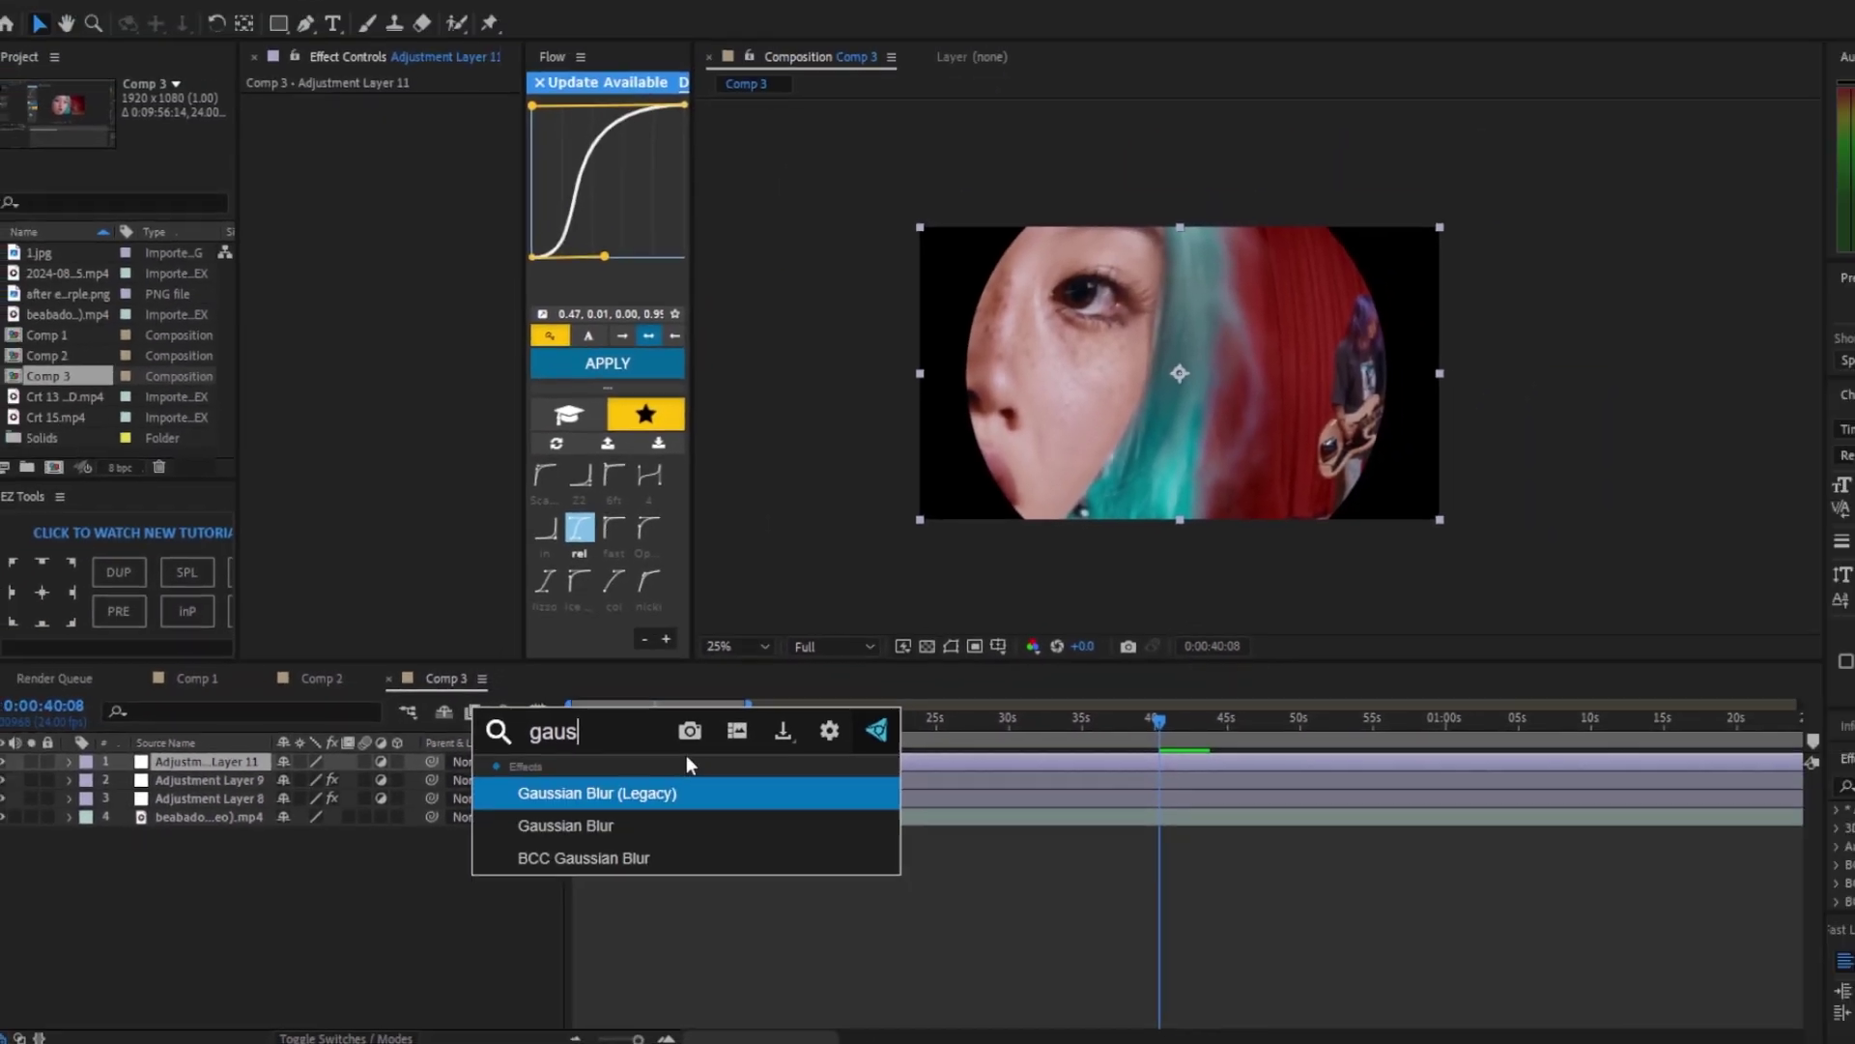
click(557, 834)
mouse_move(409, 158)
mouse_down()
mouse_move(427, 157)
mouse_move(407, 157)
mouse_up()
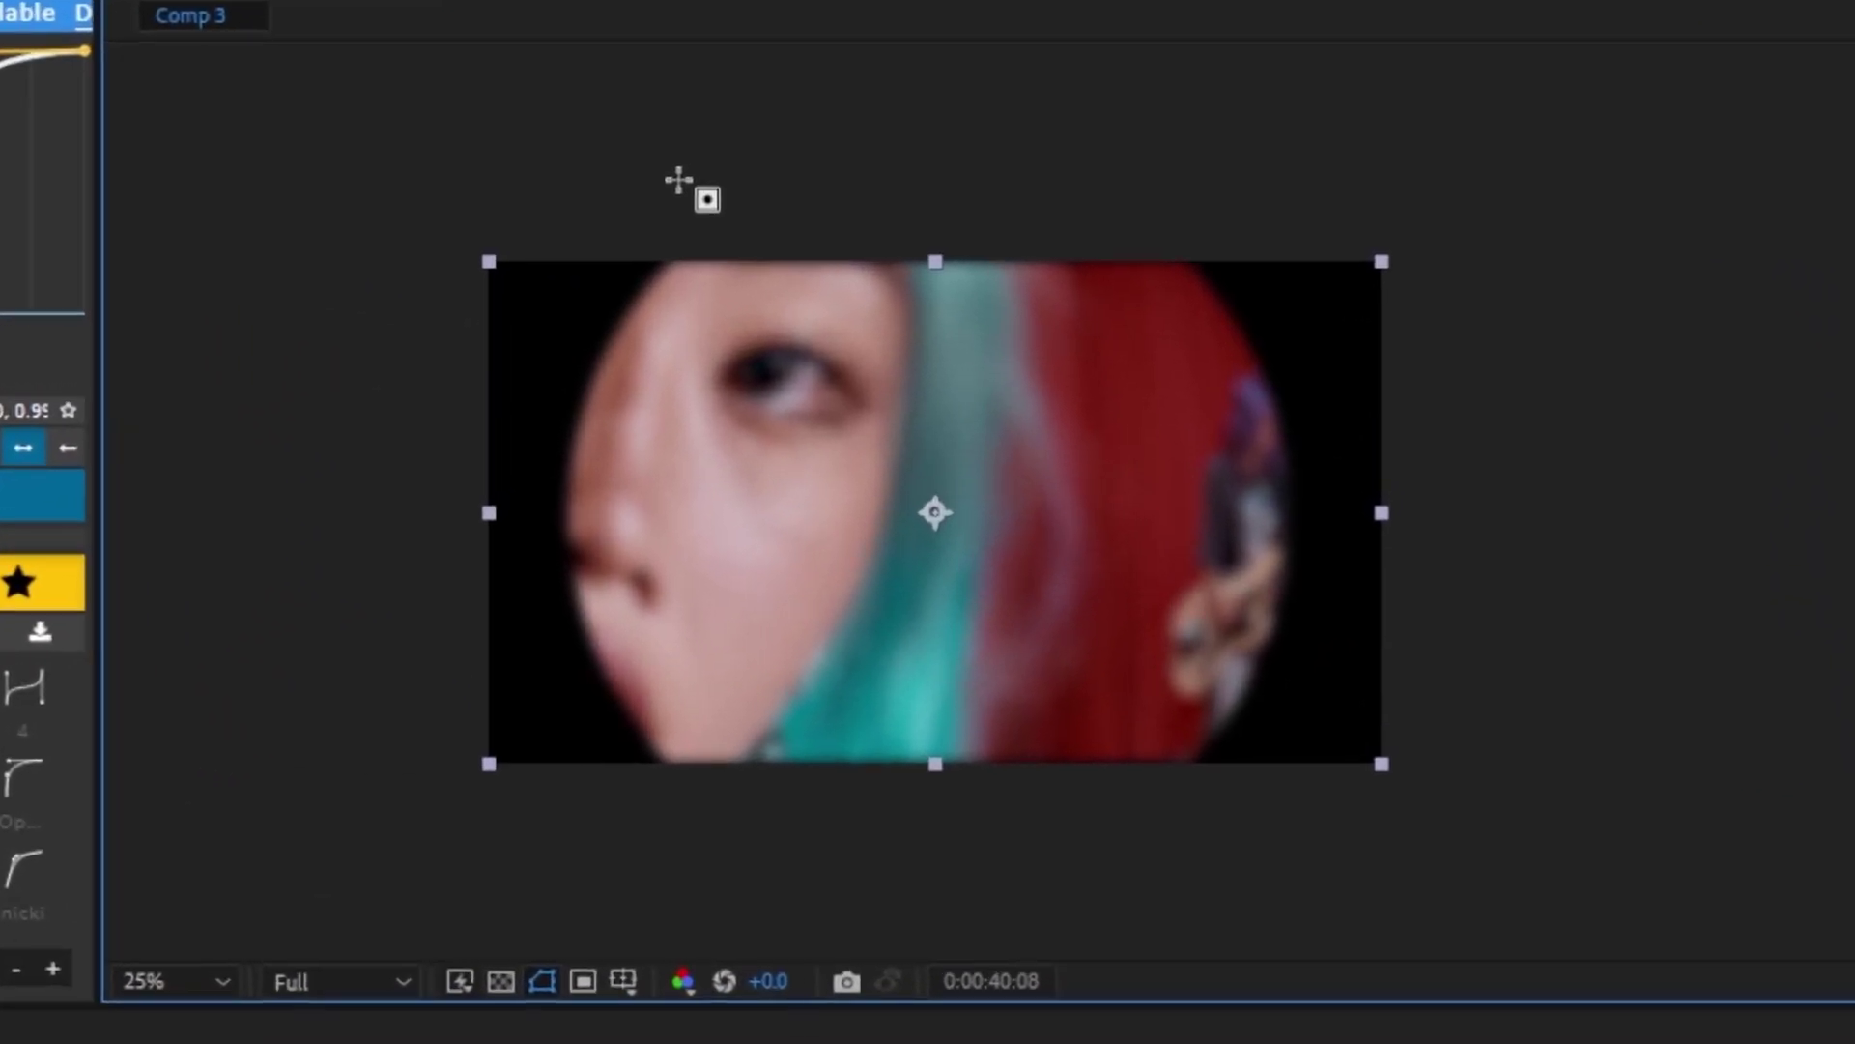
Draw an elliptical Mask 1 on the blur layer, resized to the lens circle's edge
drag(678, 180, 975, 475)
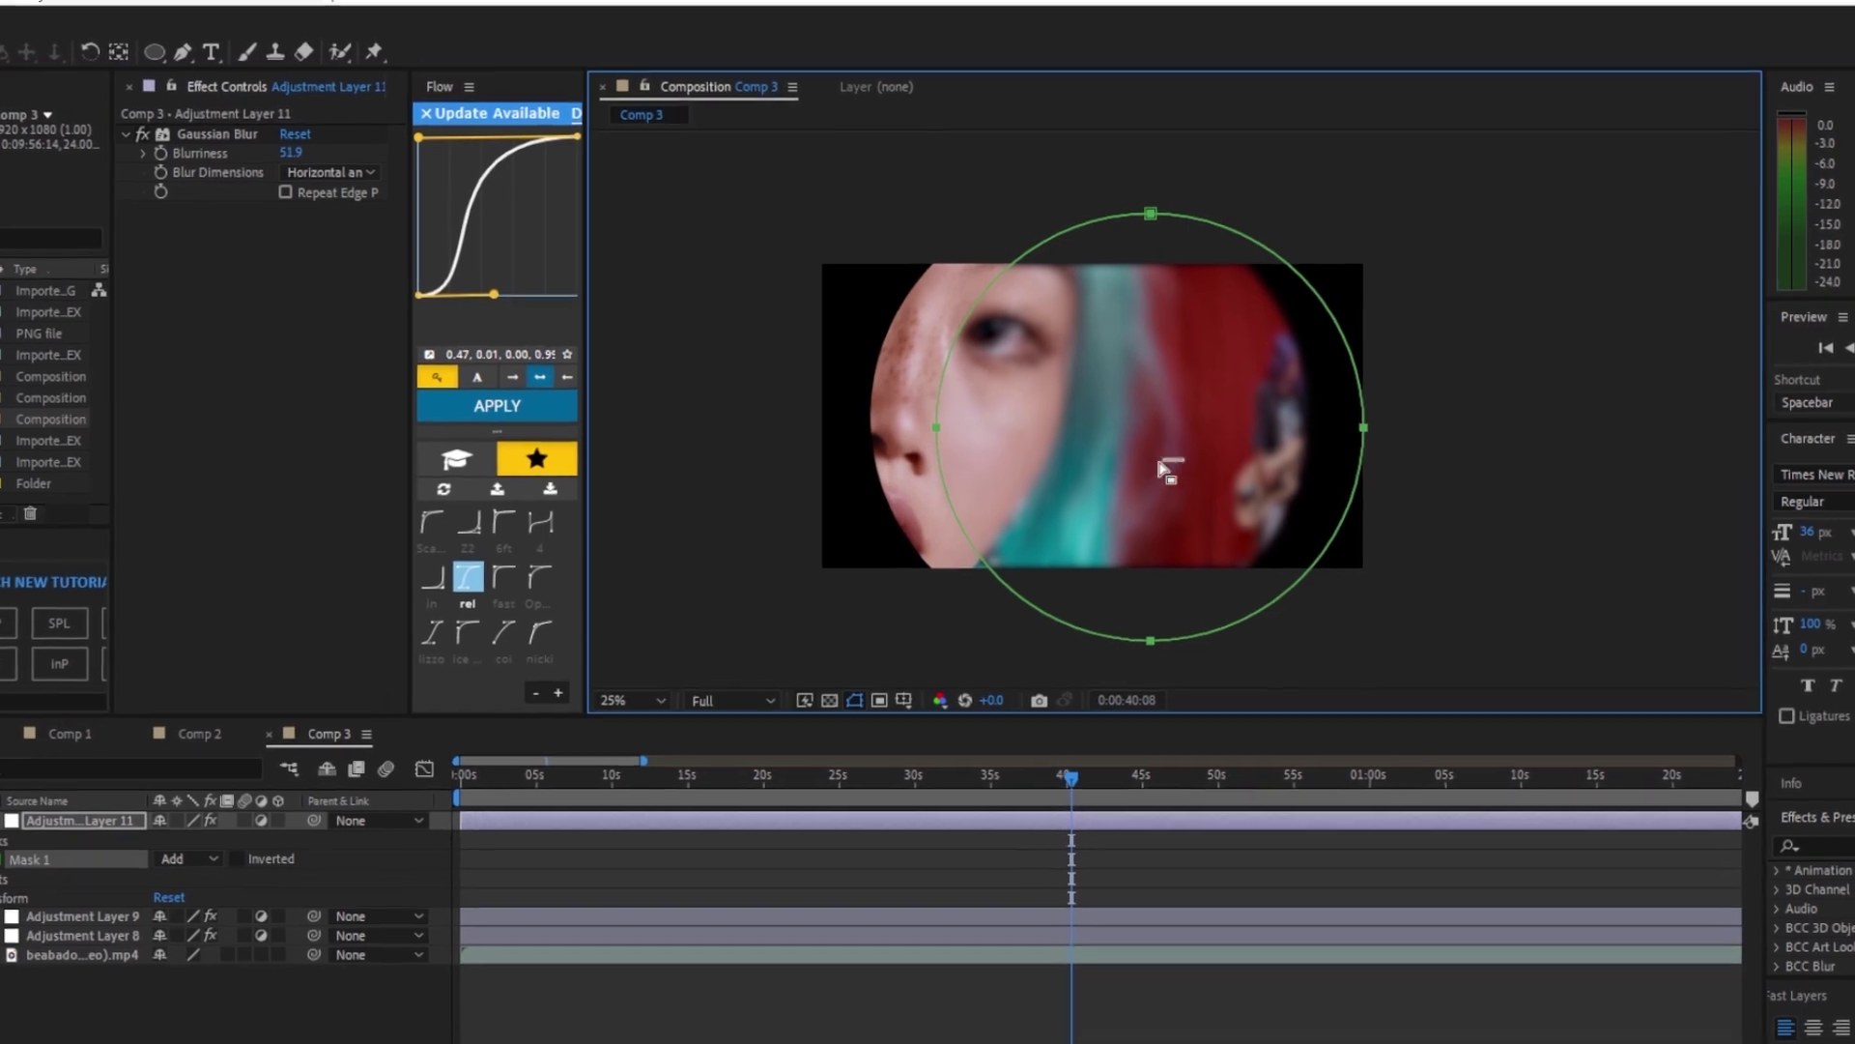
double_click(1167, 471)
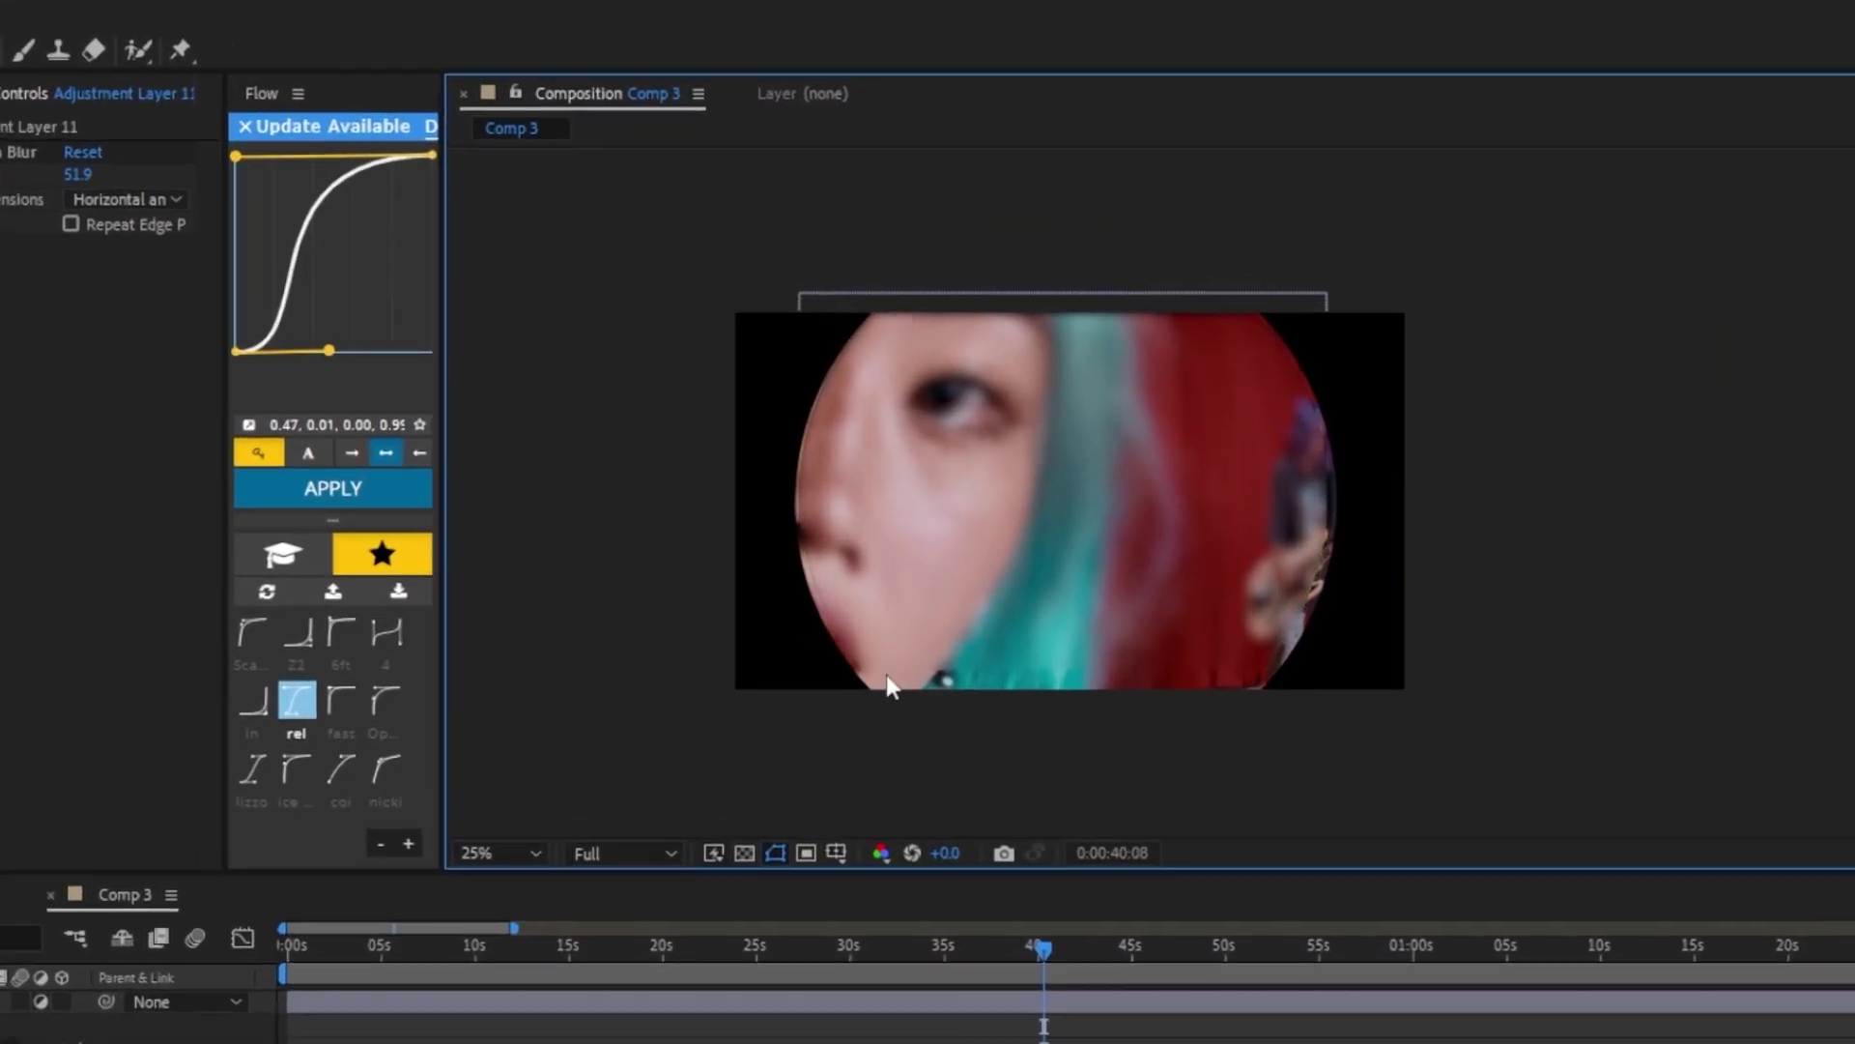
scroll(742, 873, up, 2)
drag(743, 874, 866, 505)
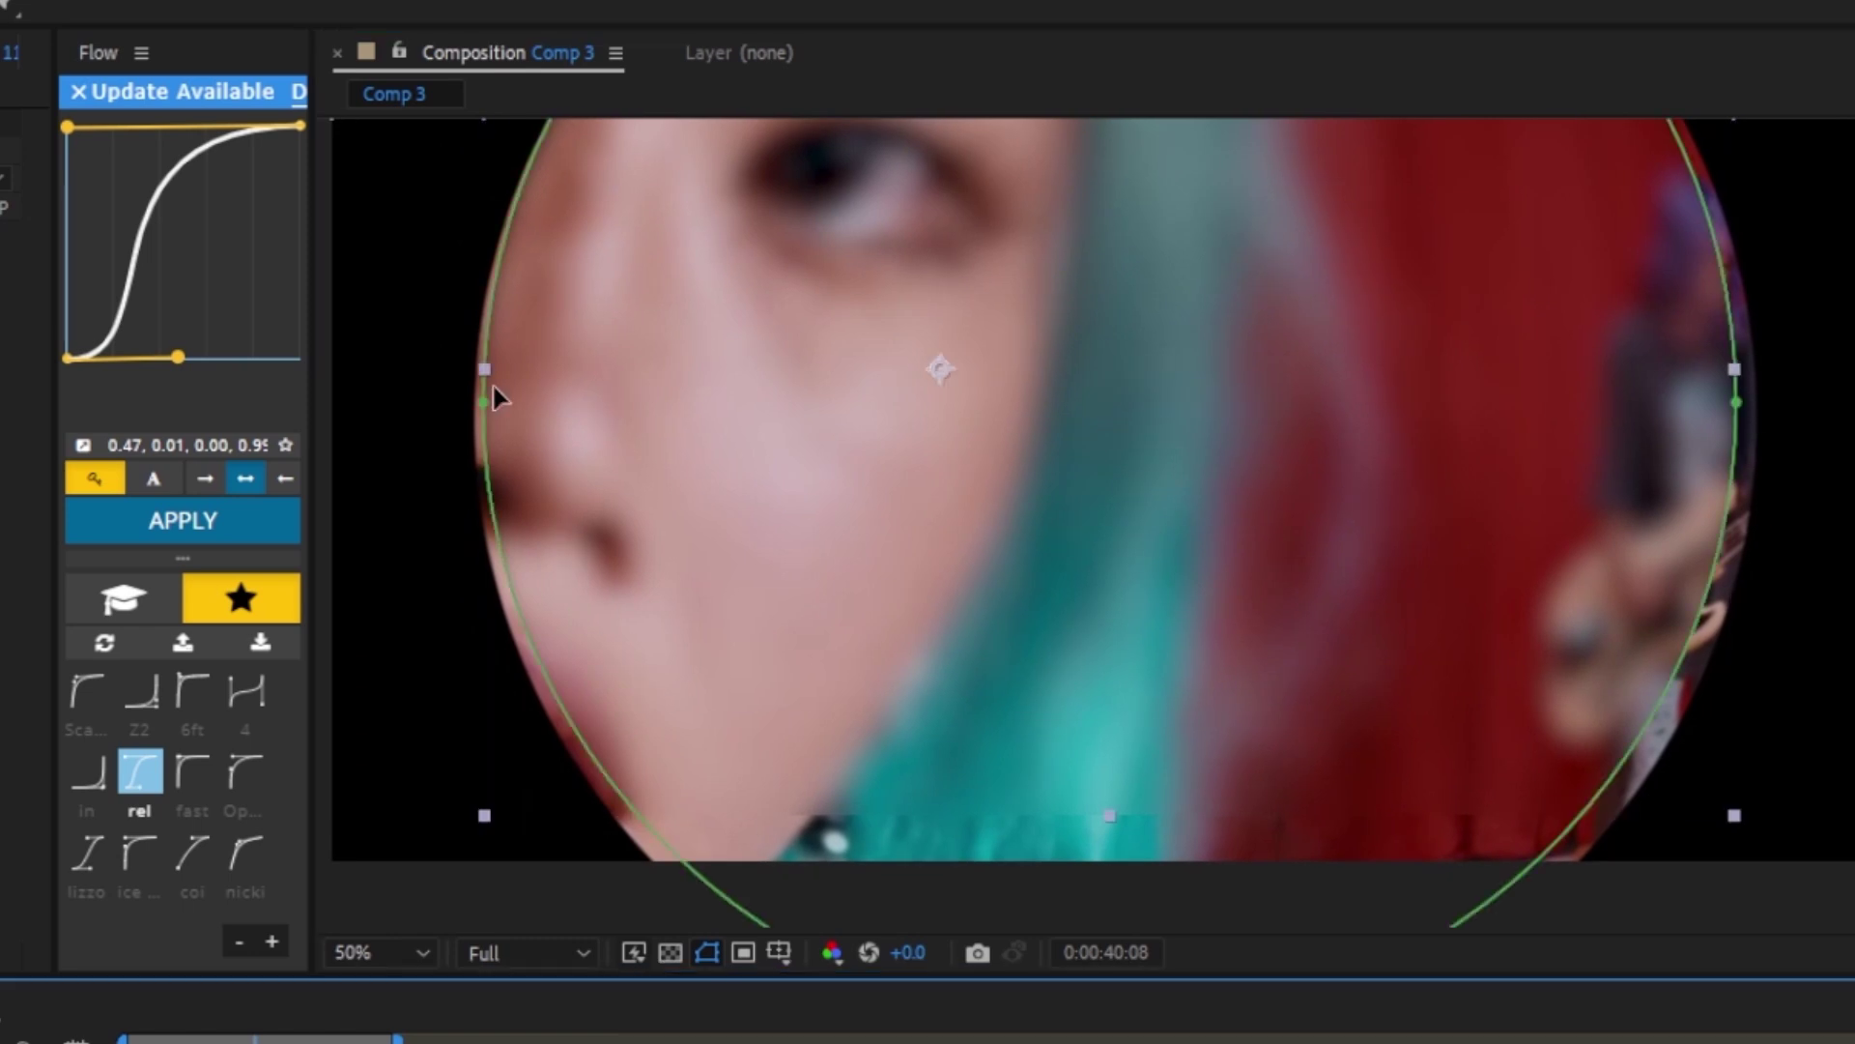
drag(513, 428, 529, 408)
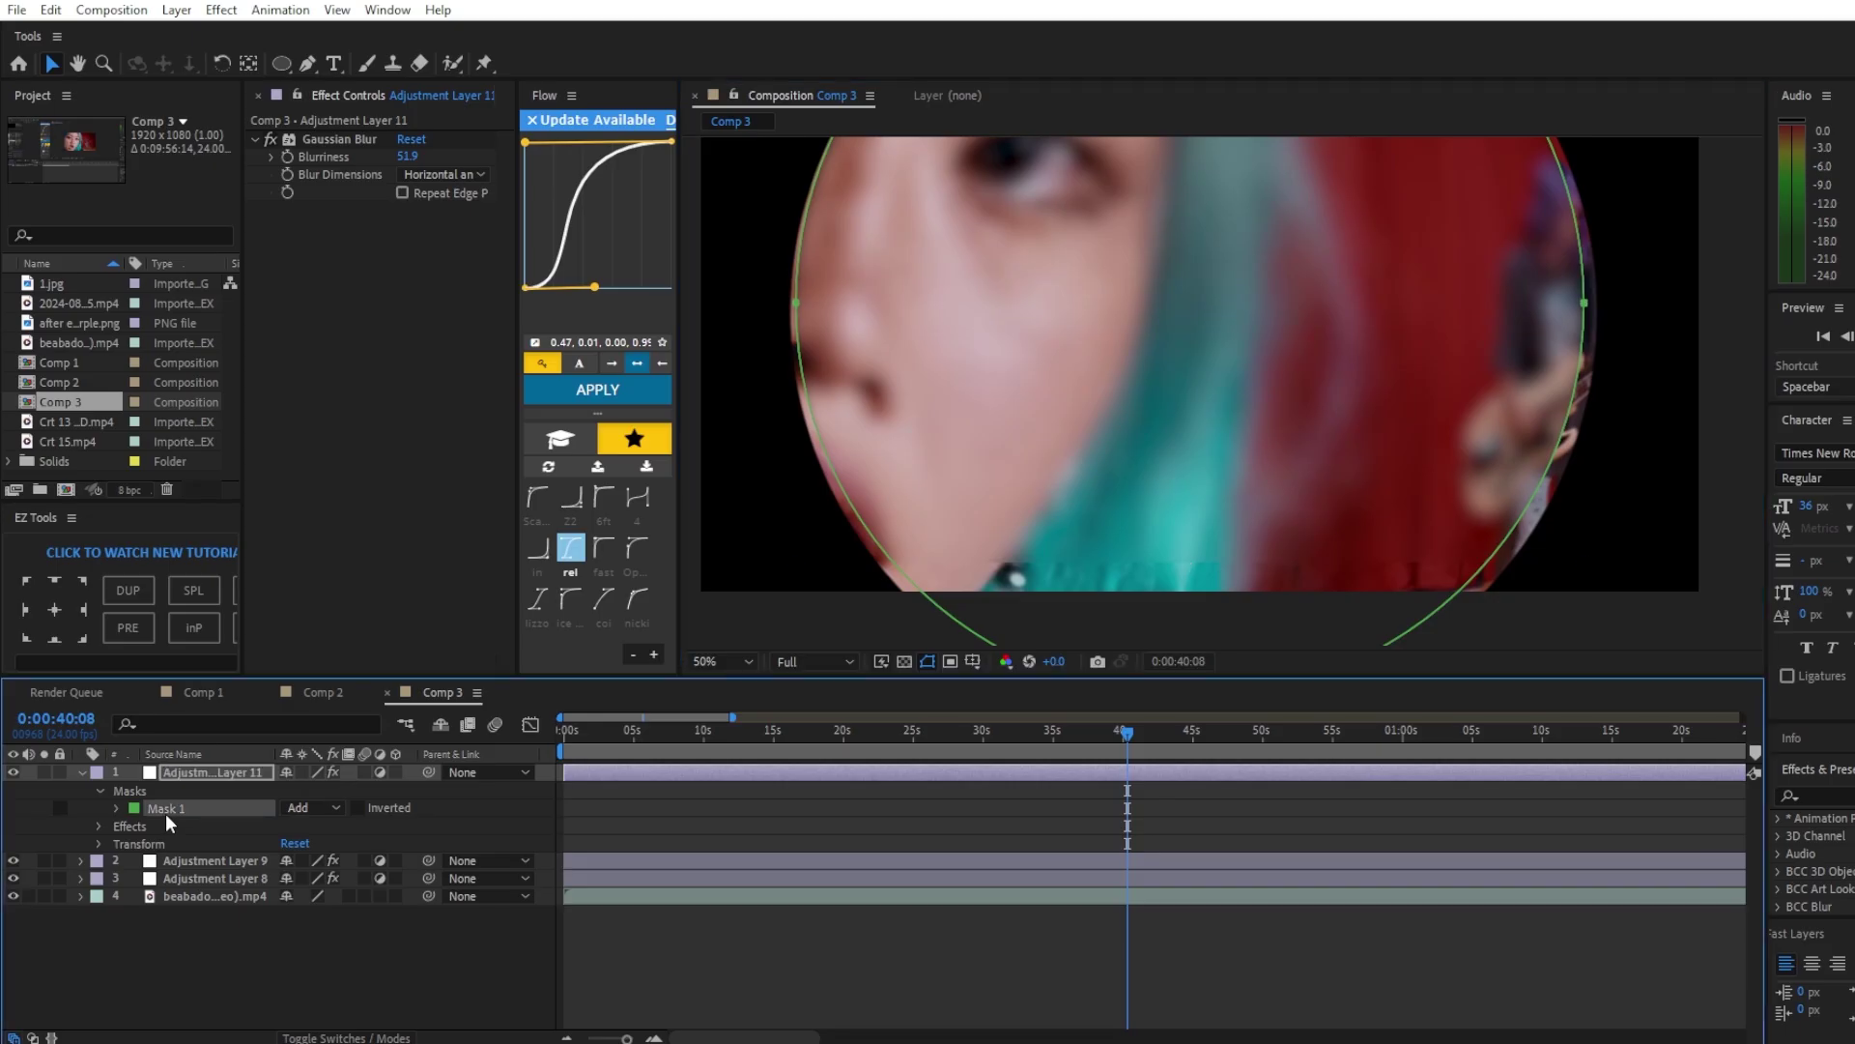
scroll(1300, 367, down, 2)
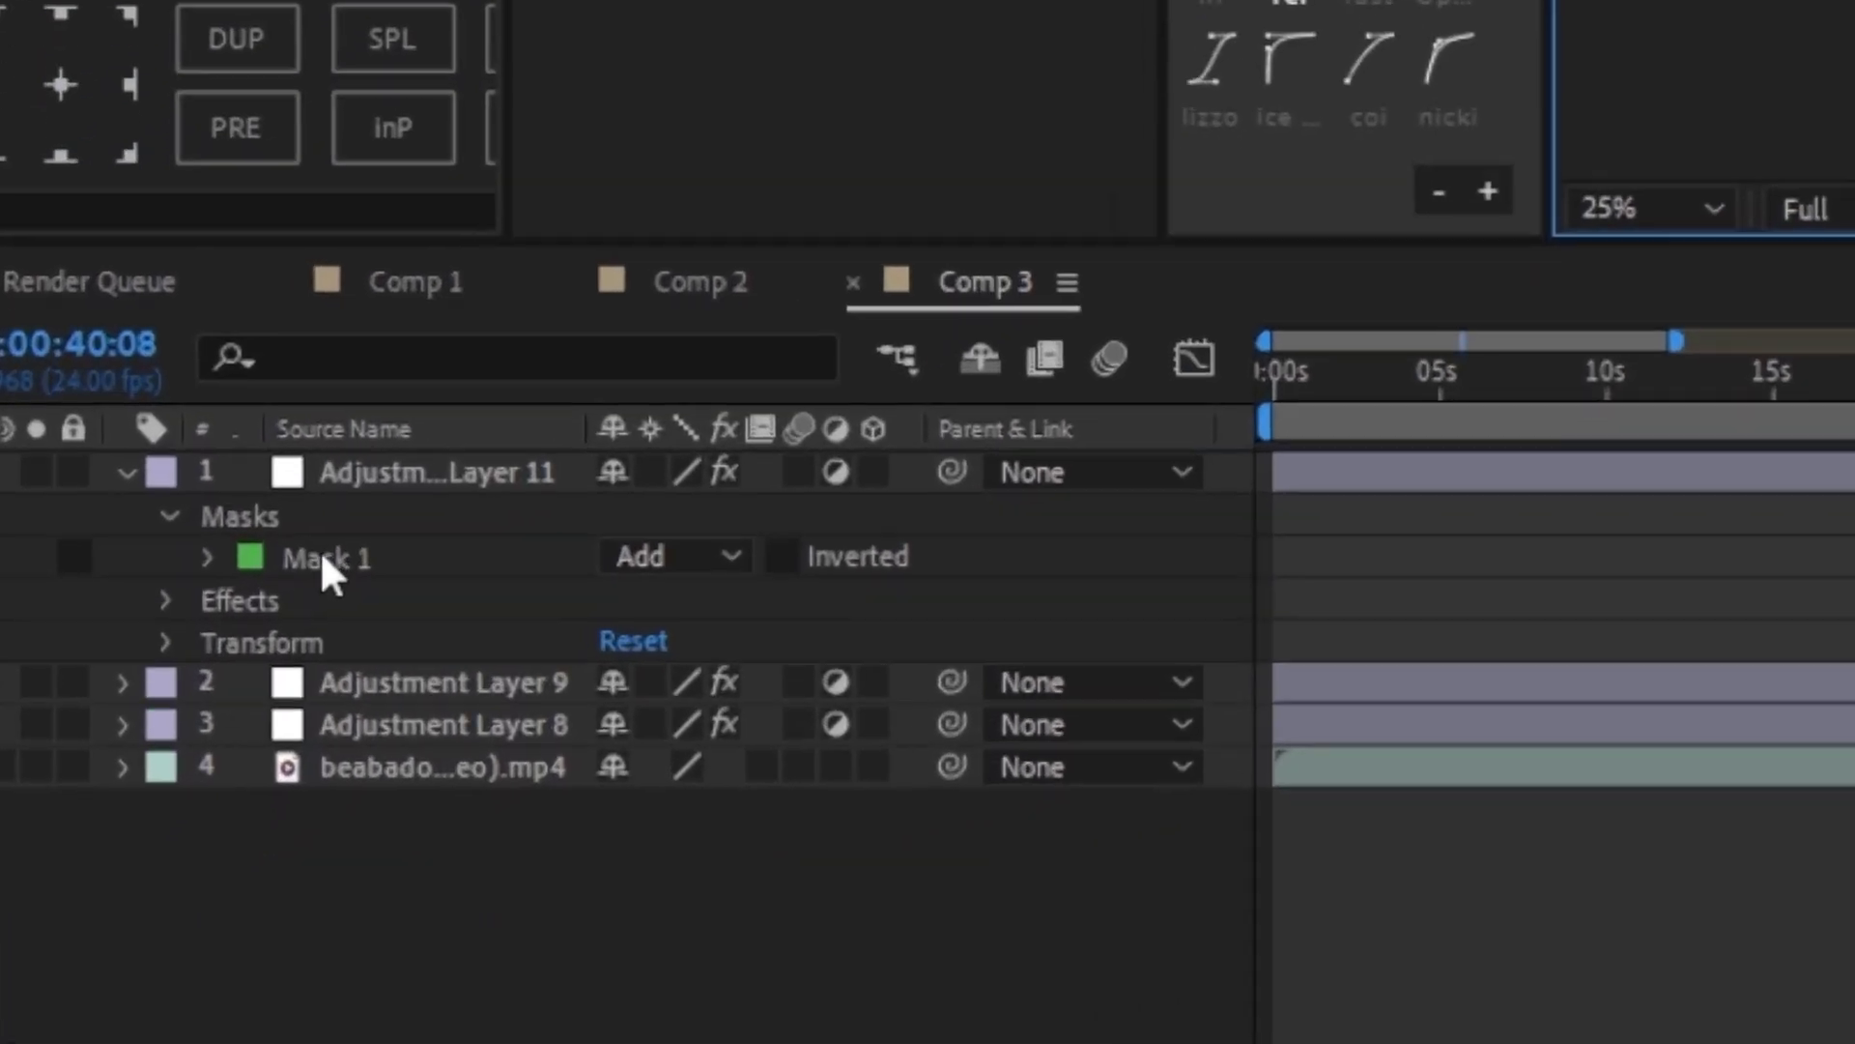
click(166, 812)
scroll(1154, 80, up, 2)
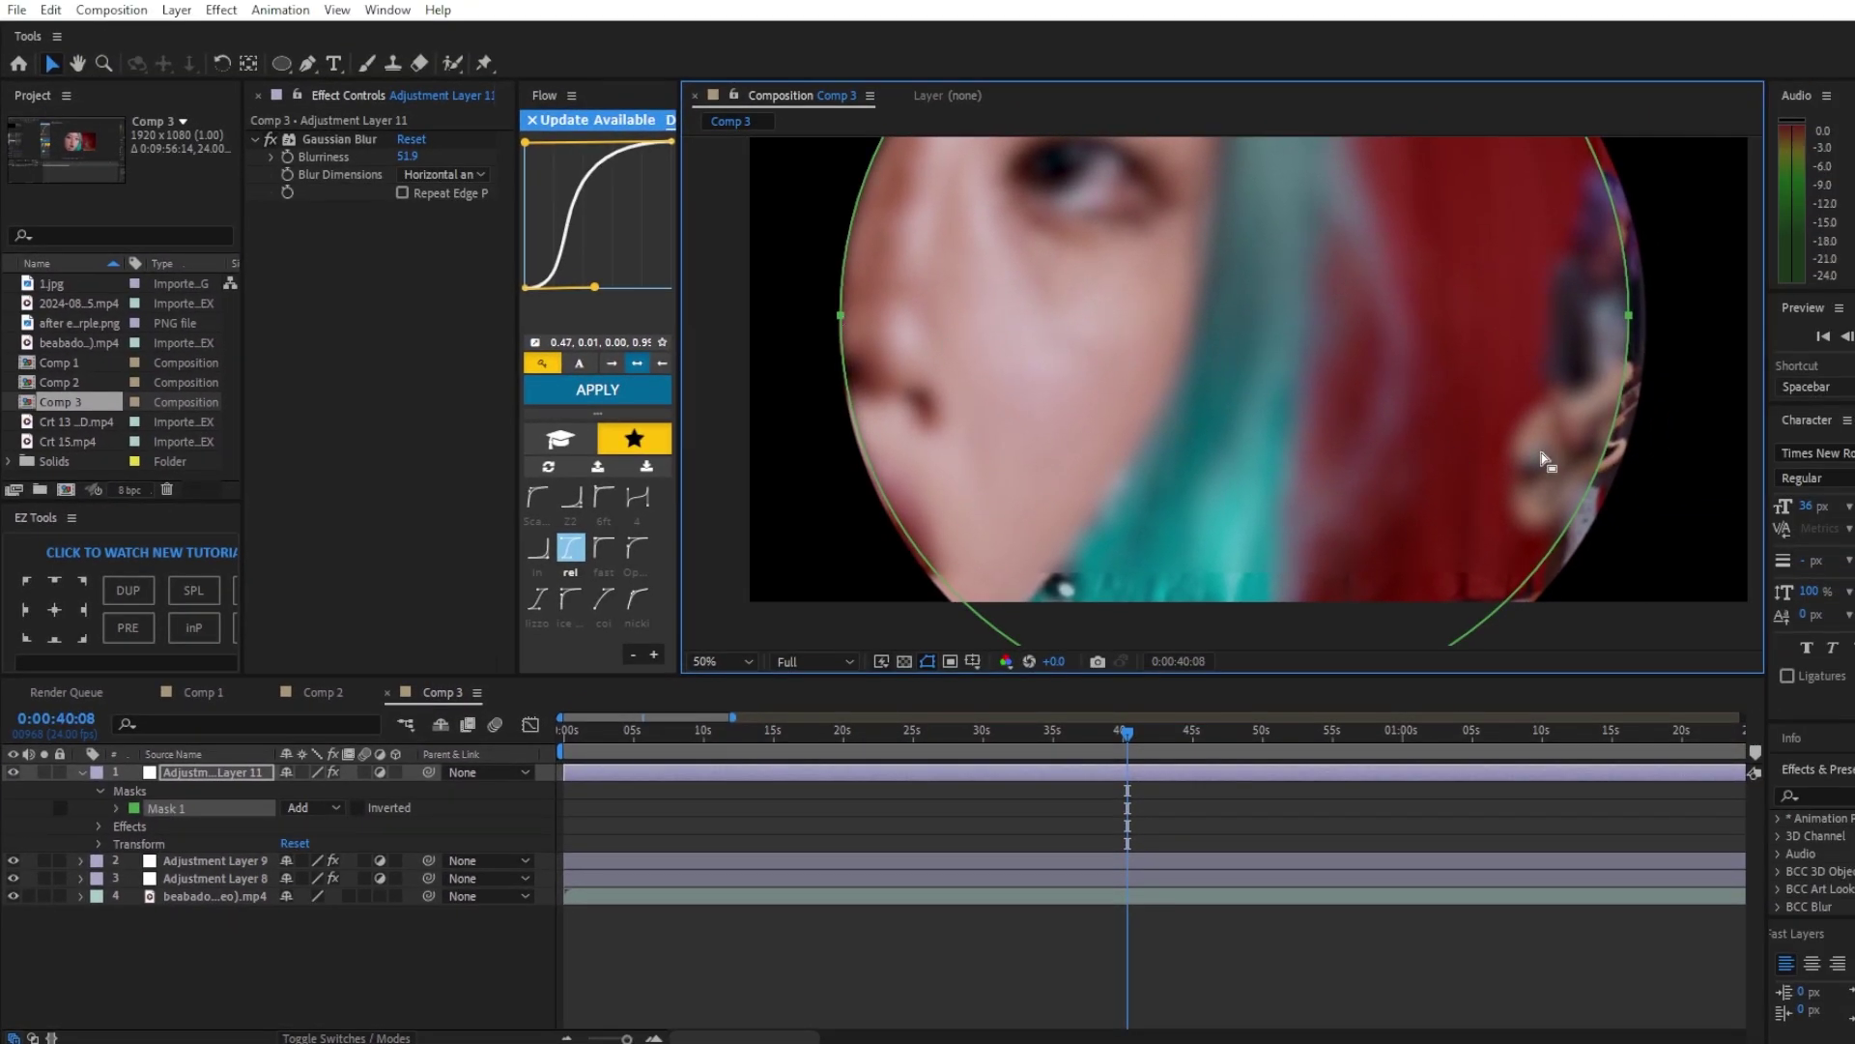
drag(1549, 458, 1388, 438)
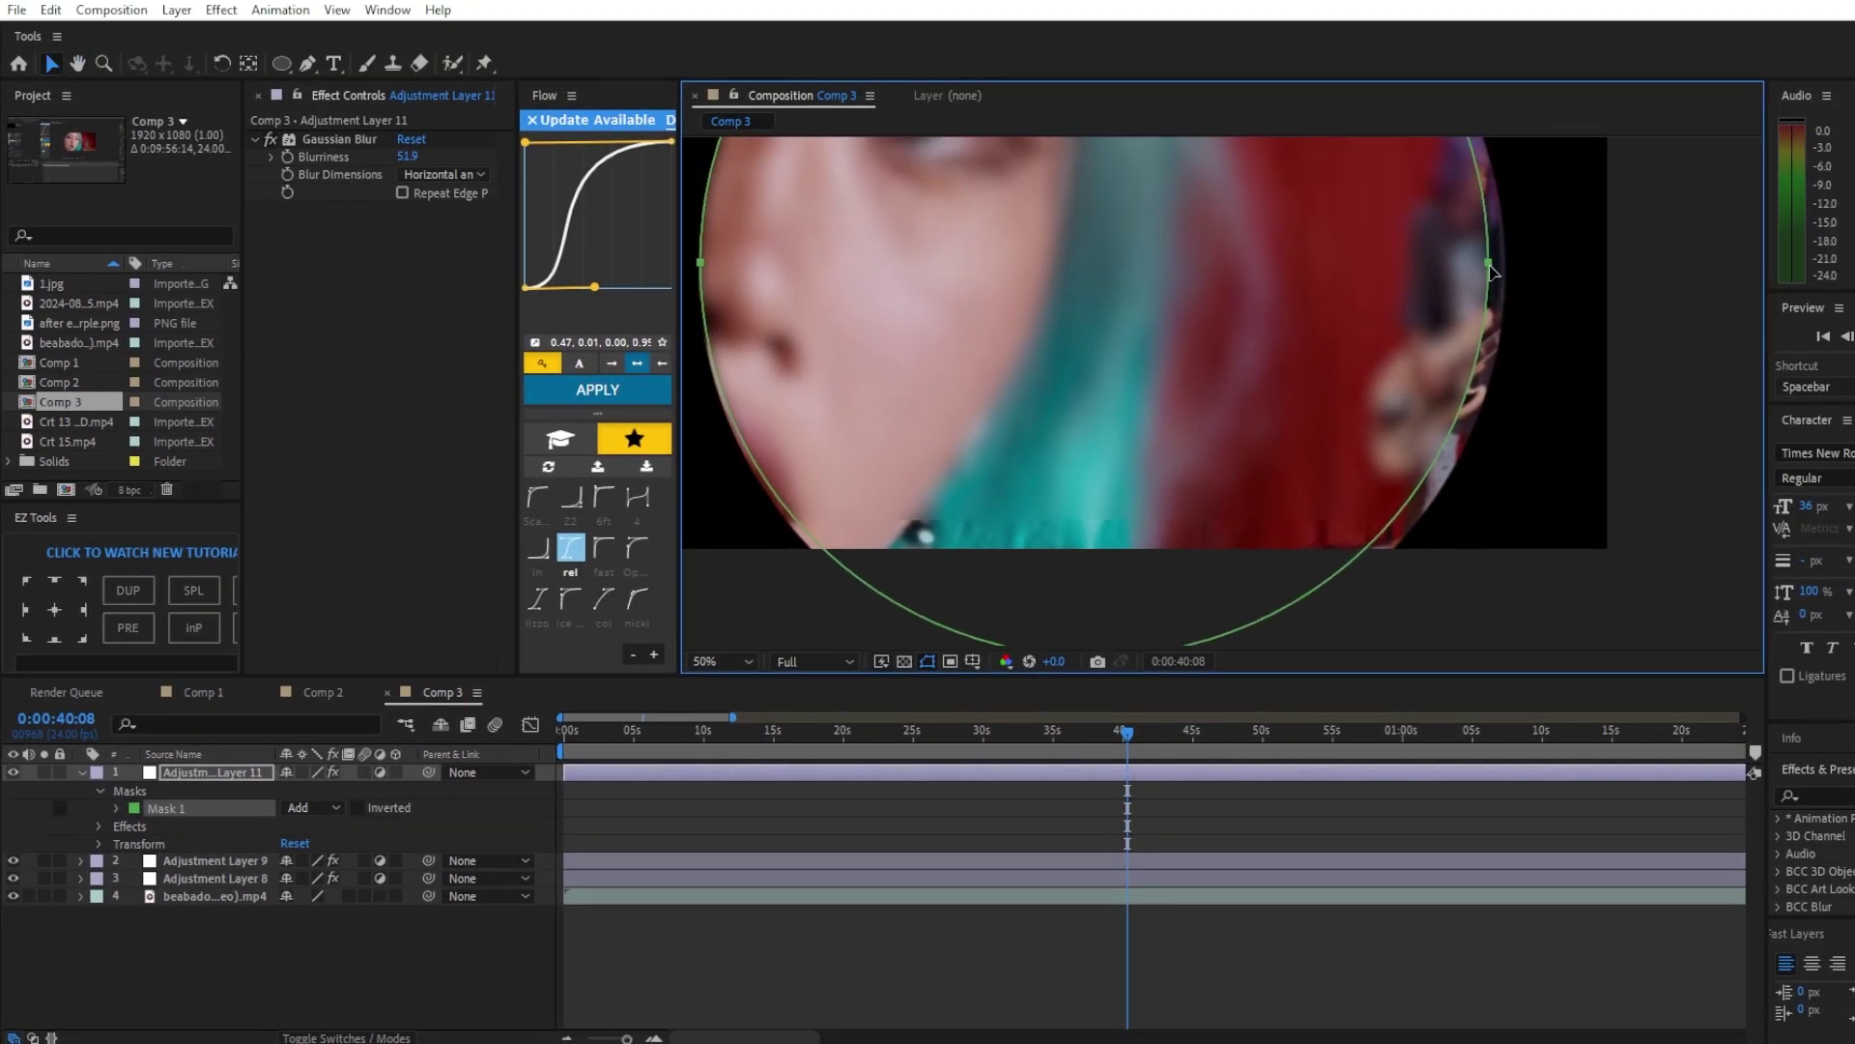
scroll(1415, 527, down, 2)
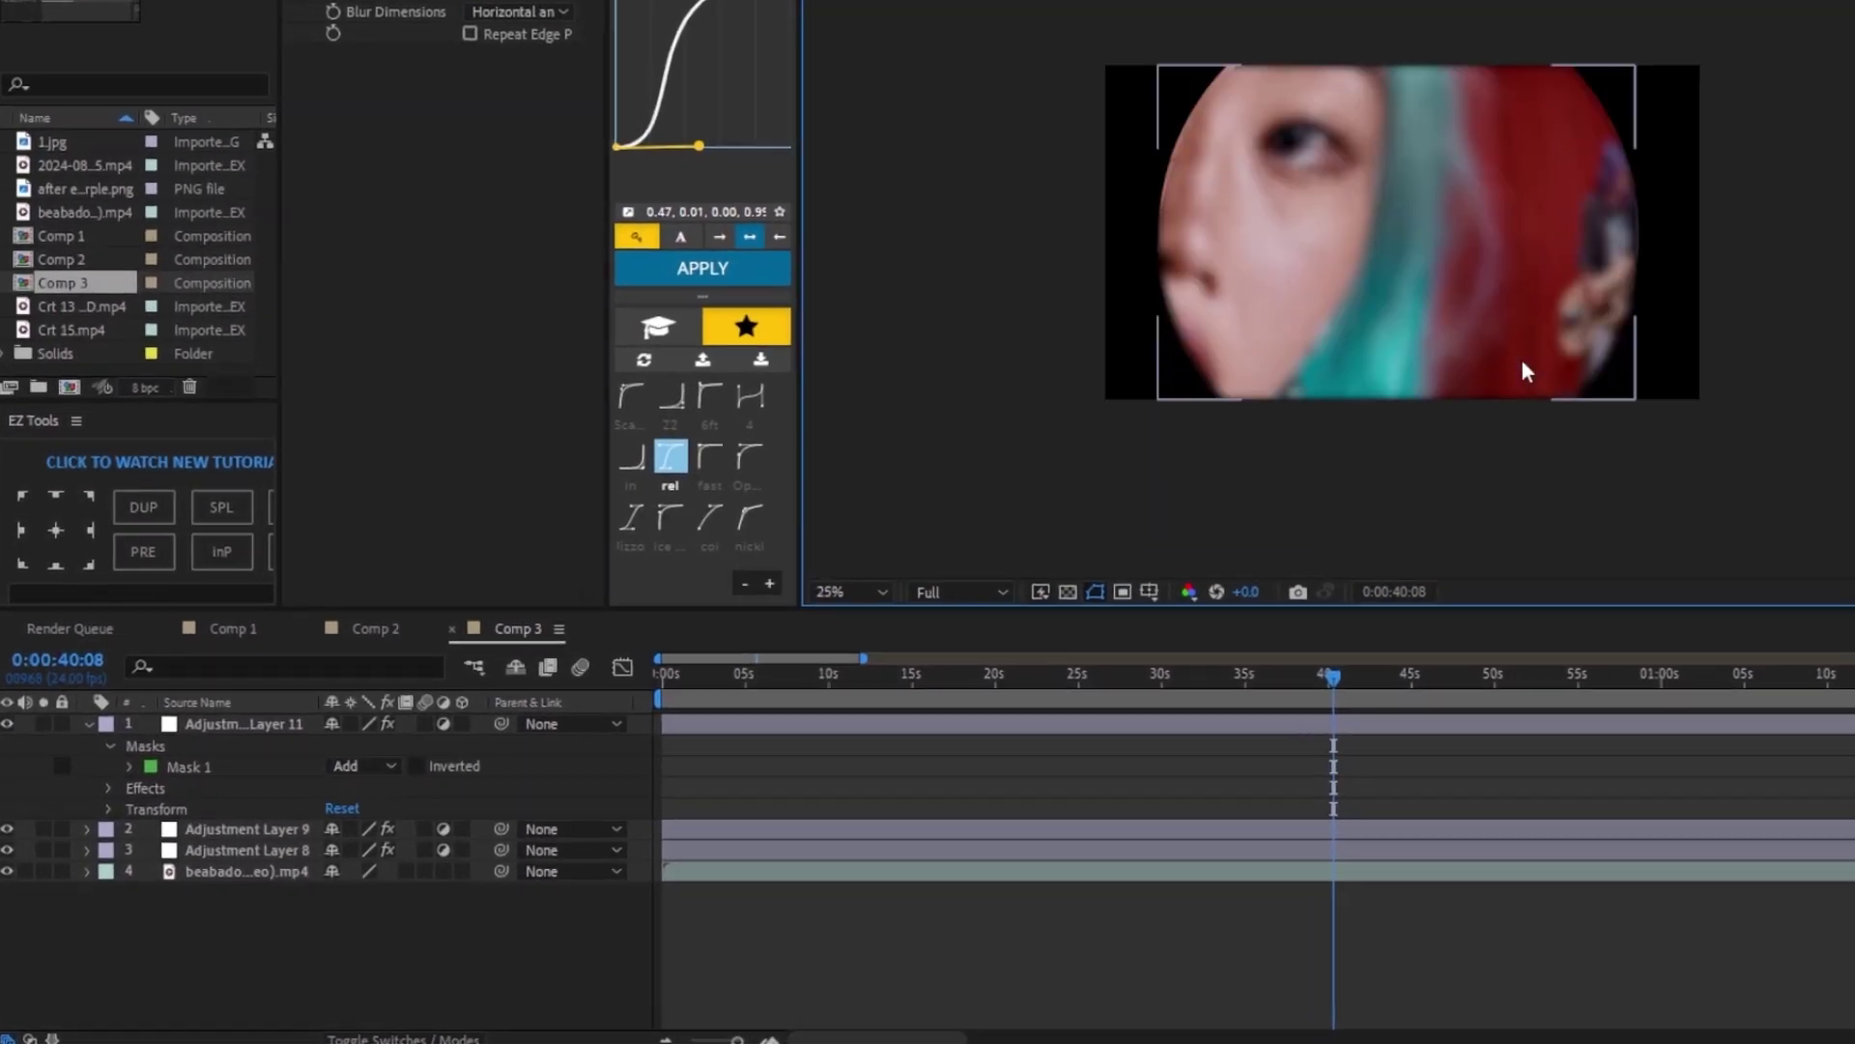
Set Mask 1 to Inverted with a Mask Feather of about 17 pixels
key(m)
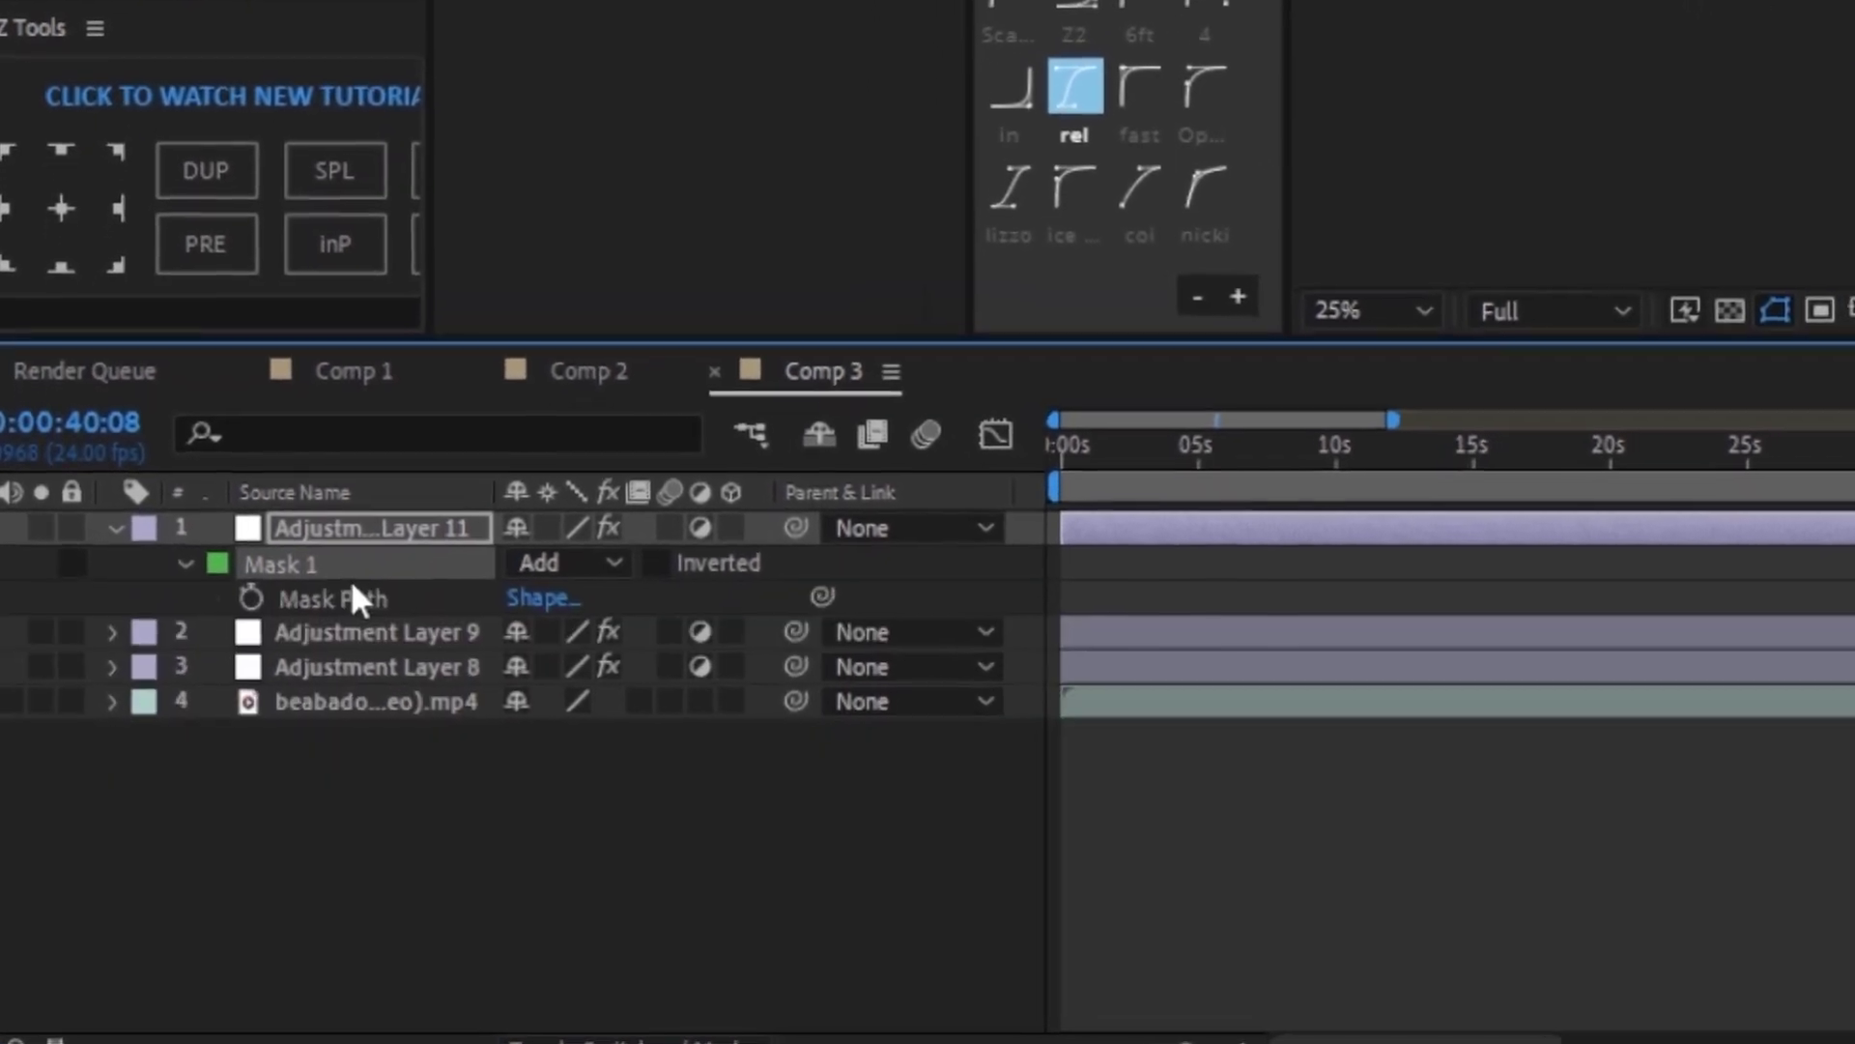
key(m)
key(m)
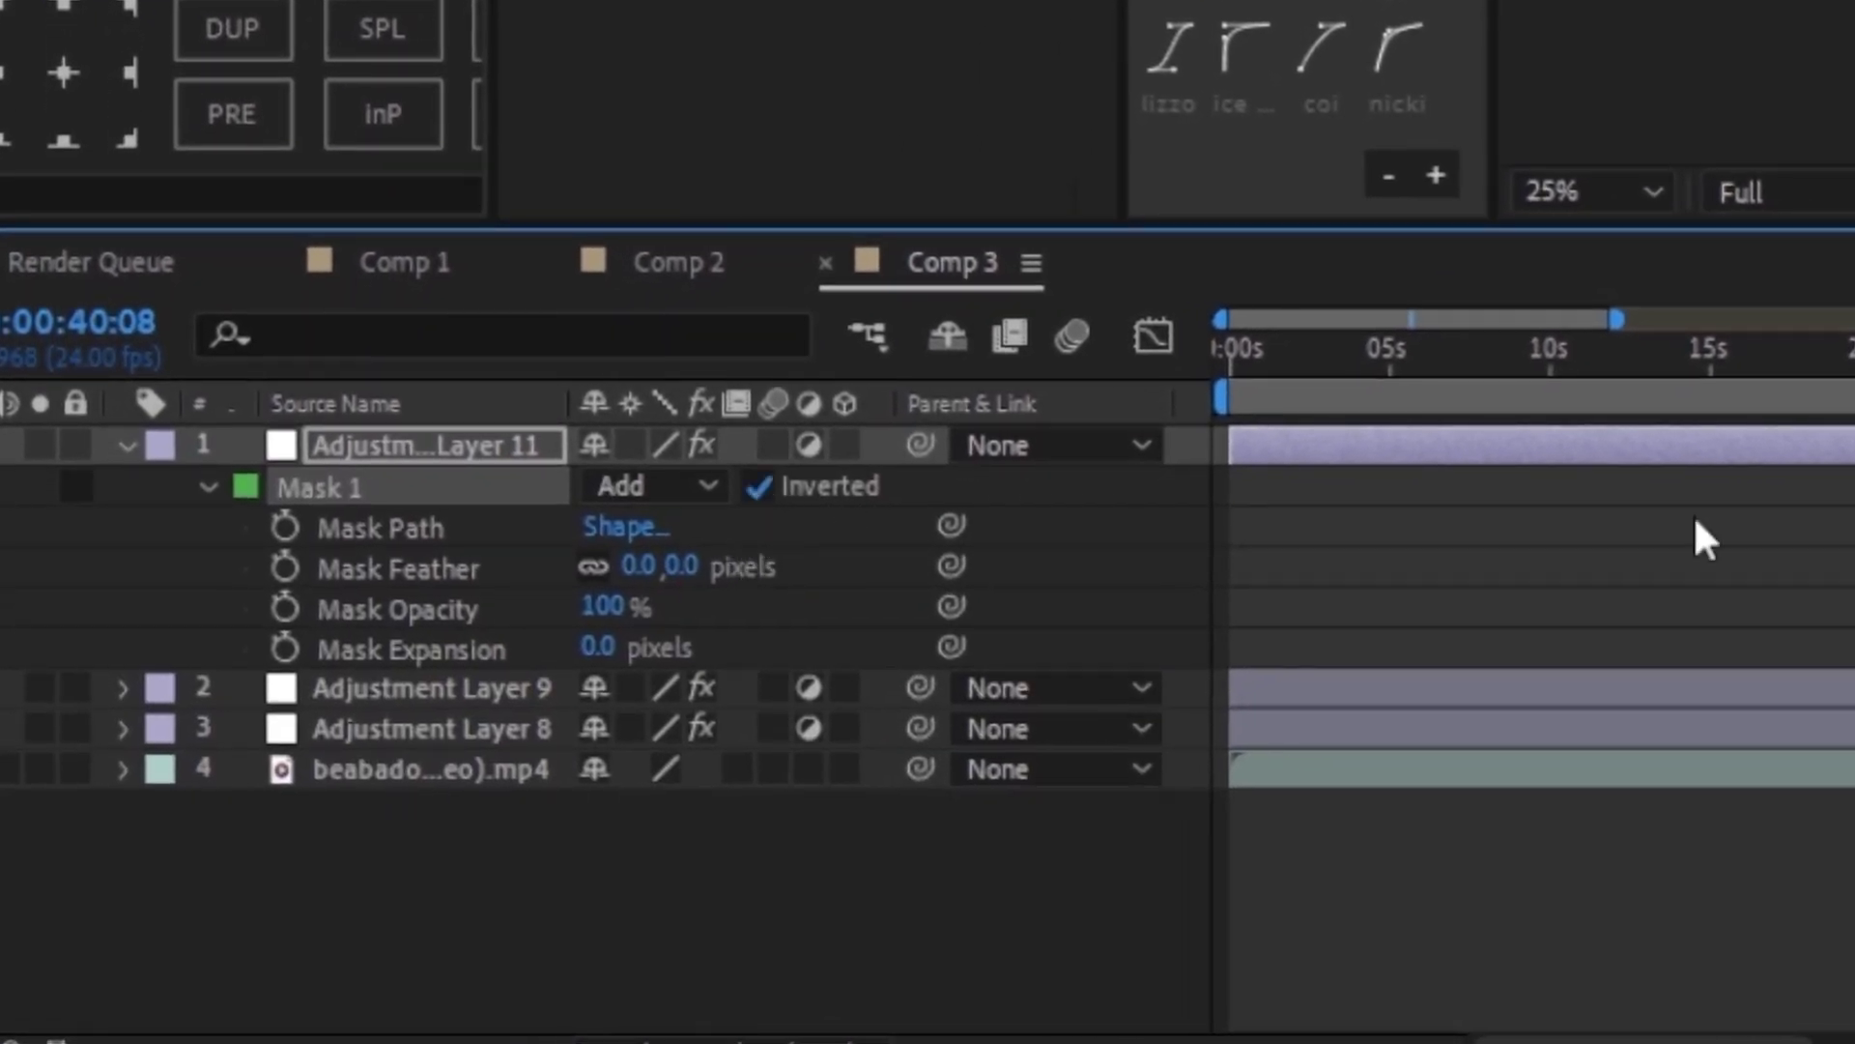
drag(662, 566, 693, 566)
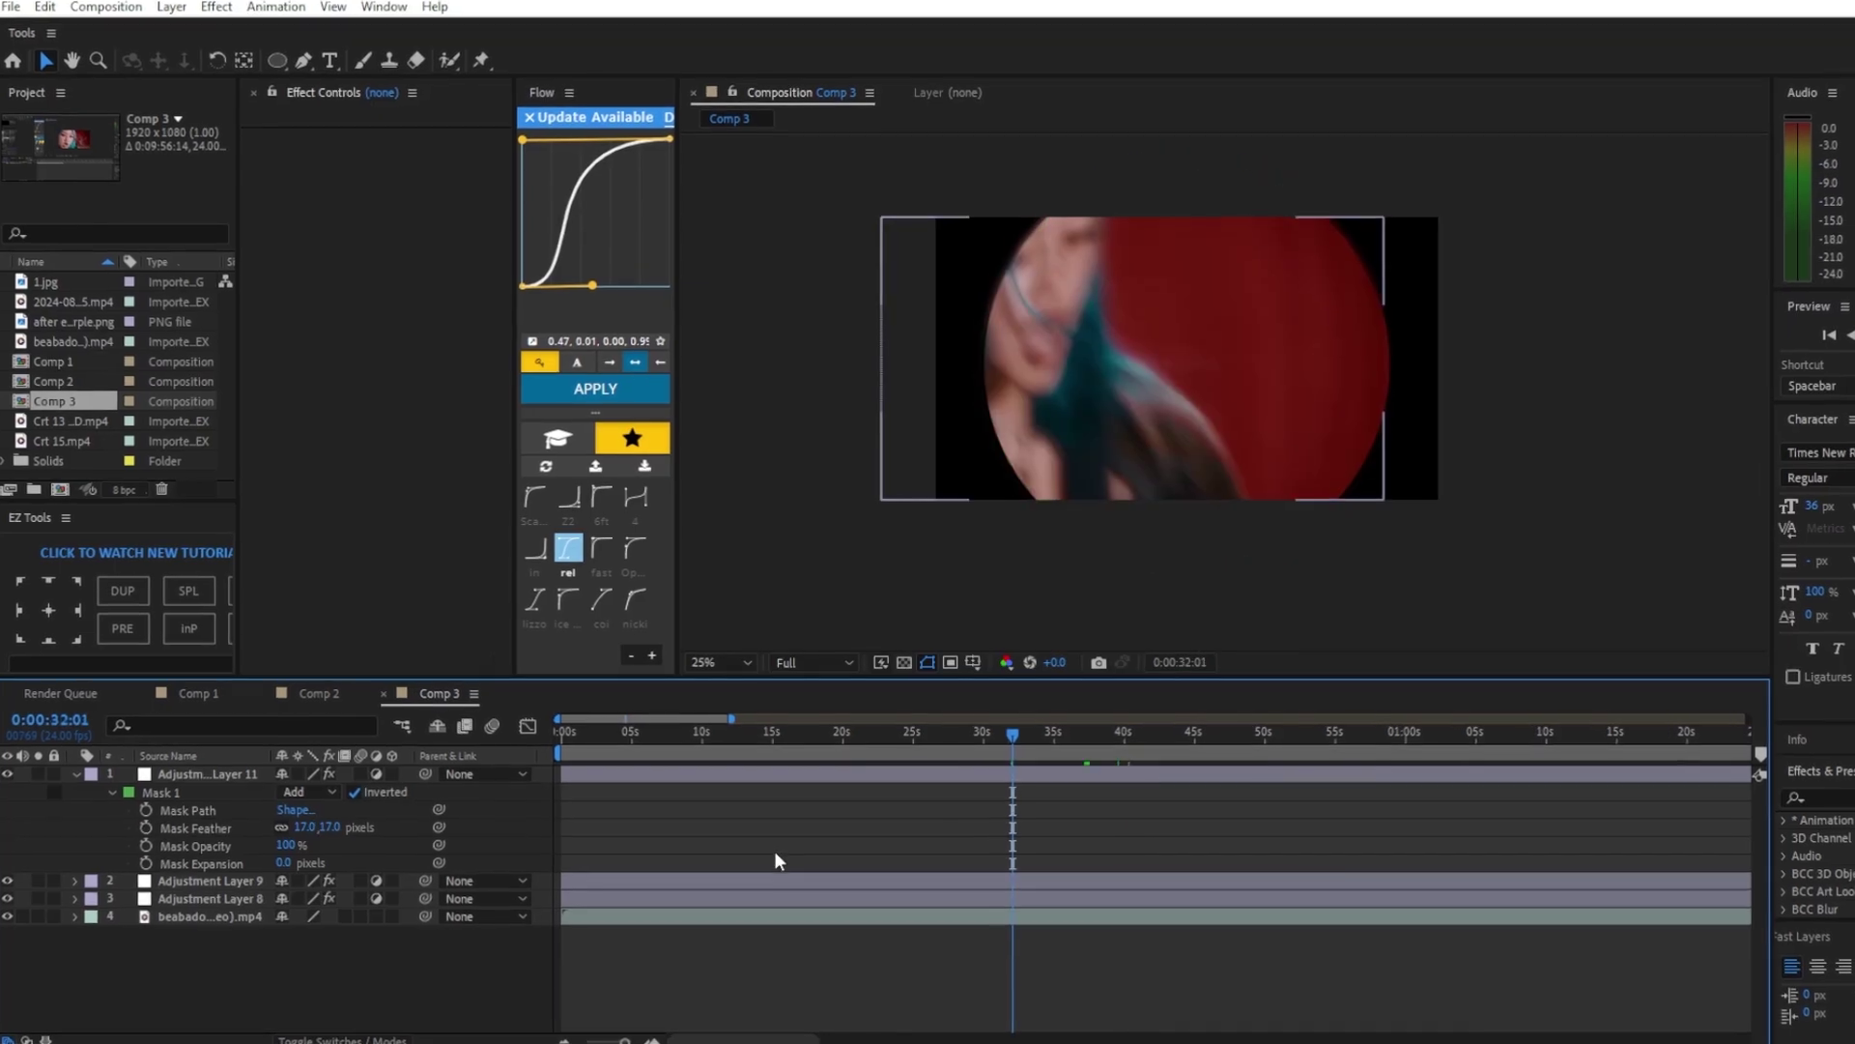
Move to an earlier frame, add a new top adjustment layer, and apply CC Glass
click(1015, 729)
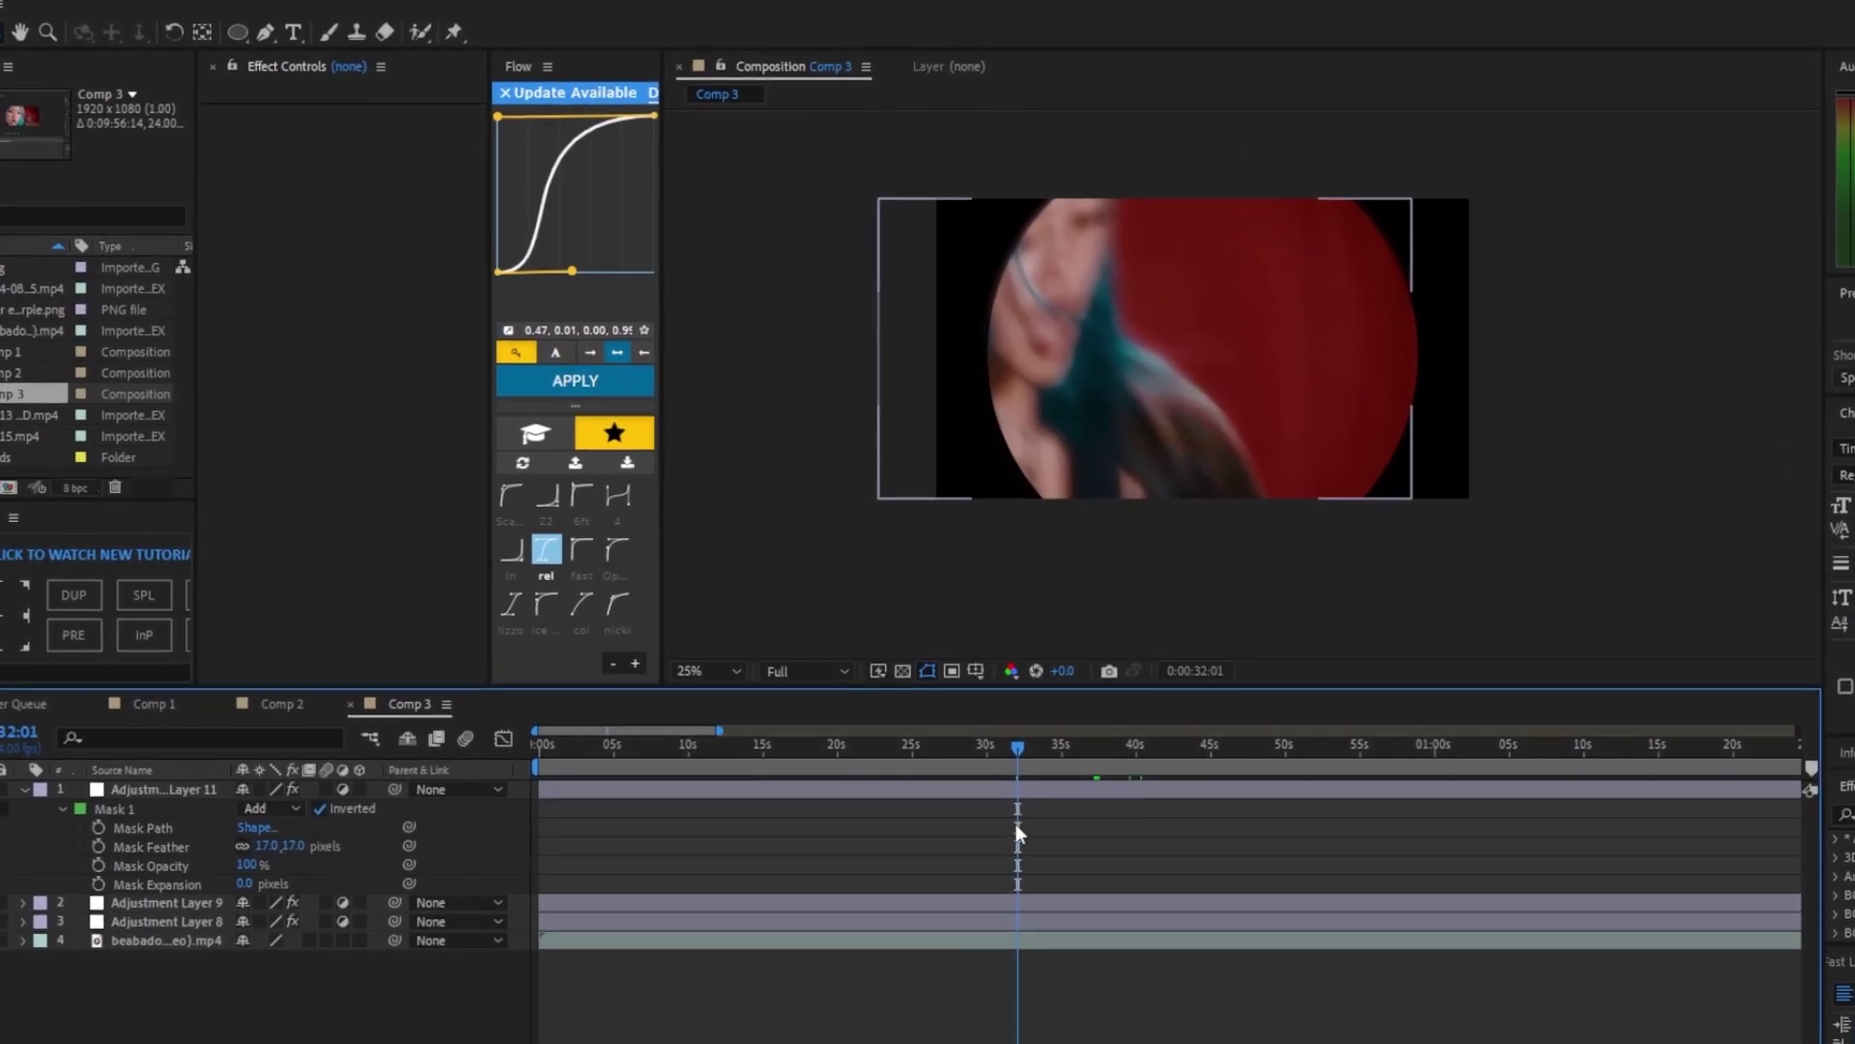
key(ctrl+alt+y)
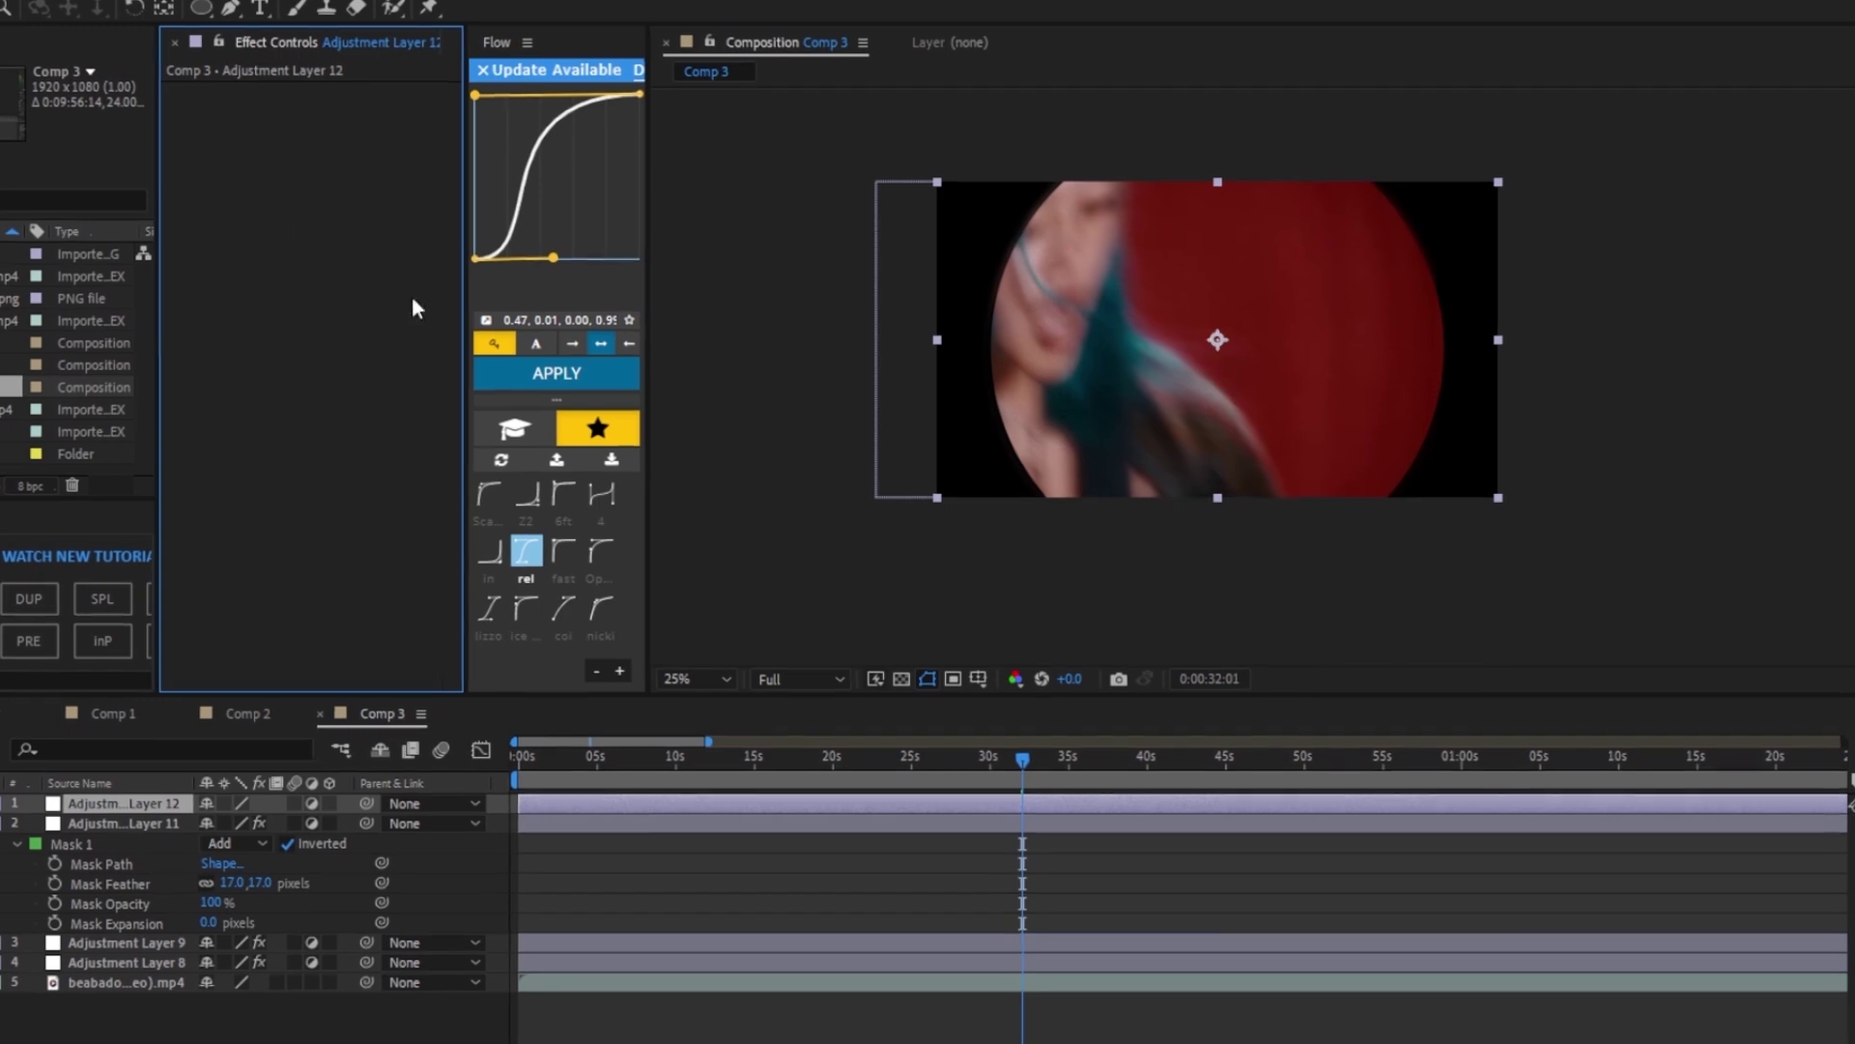
key(ctrl+space)
text(c)
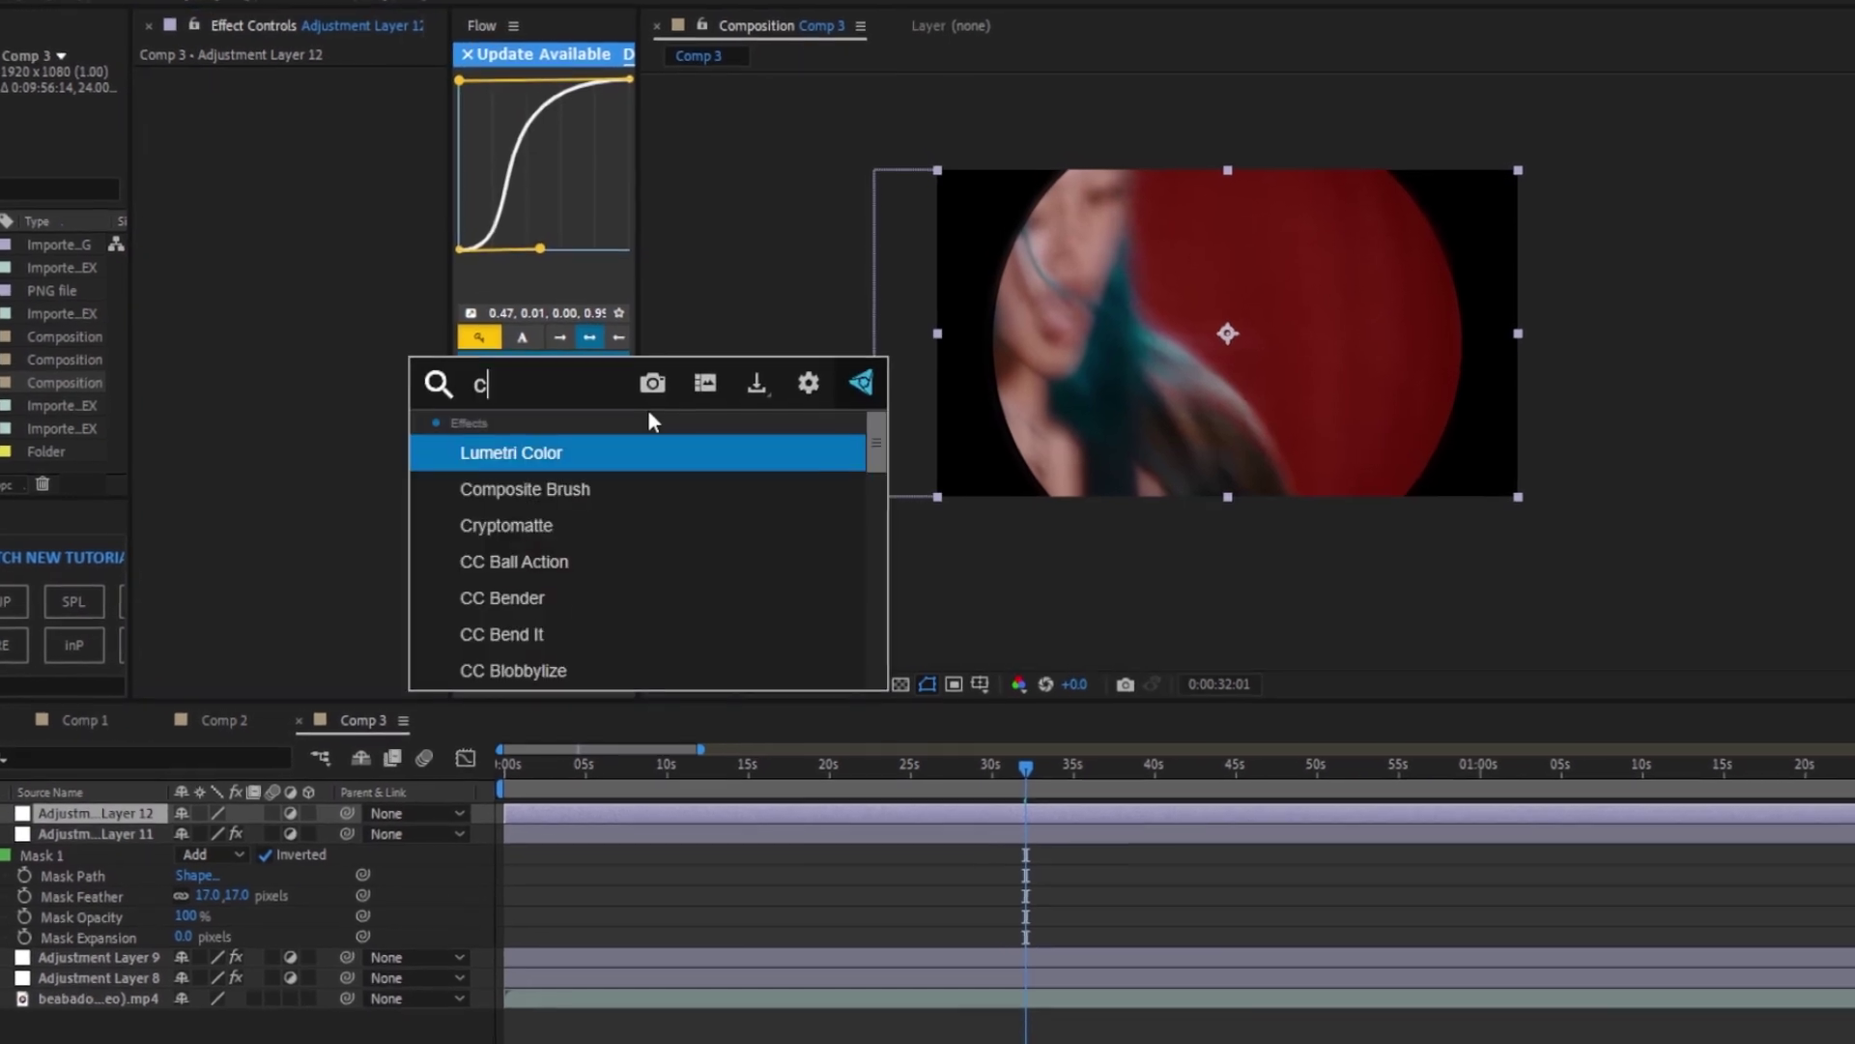
text(c gla)
key(Return)
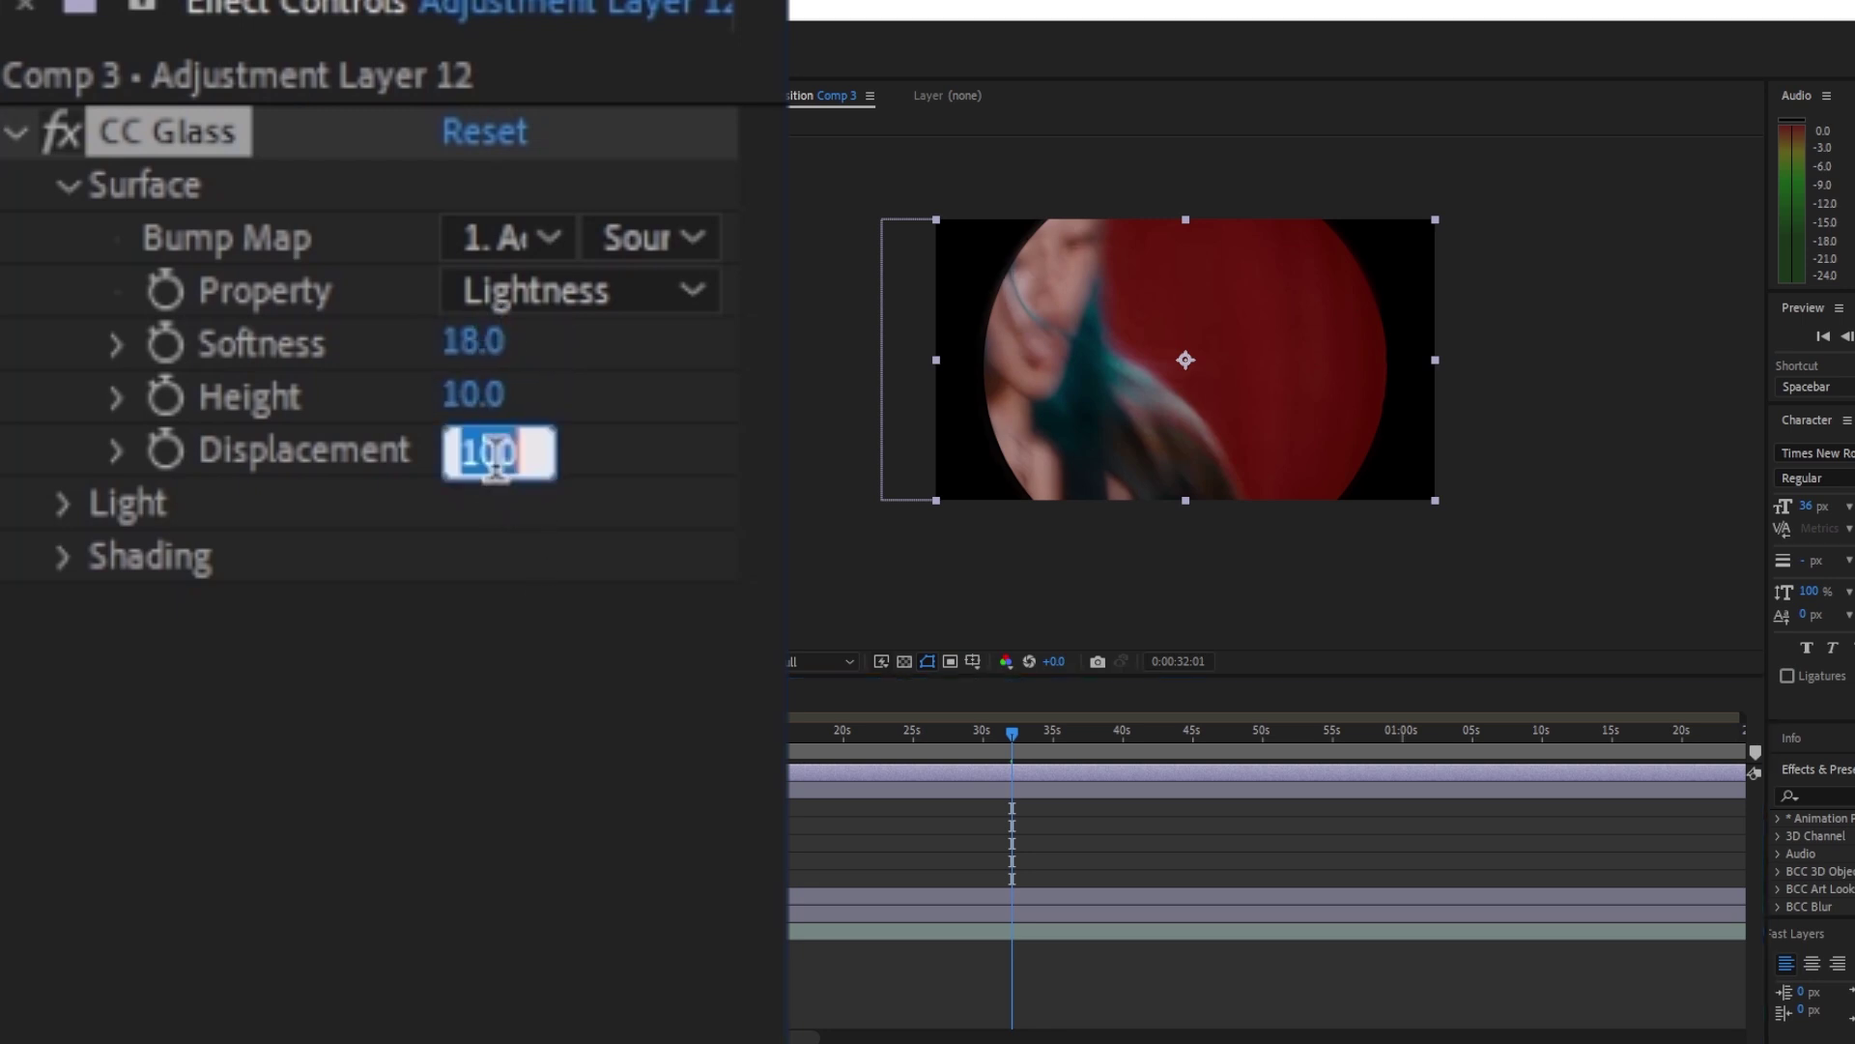
text(6)
text(min)
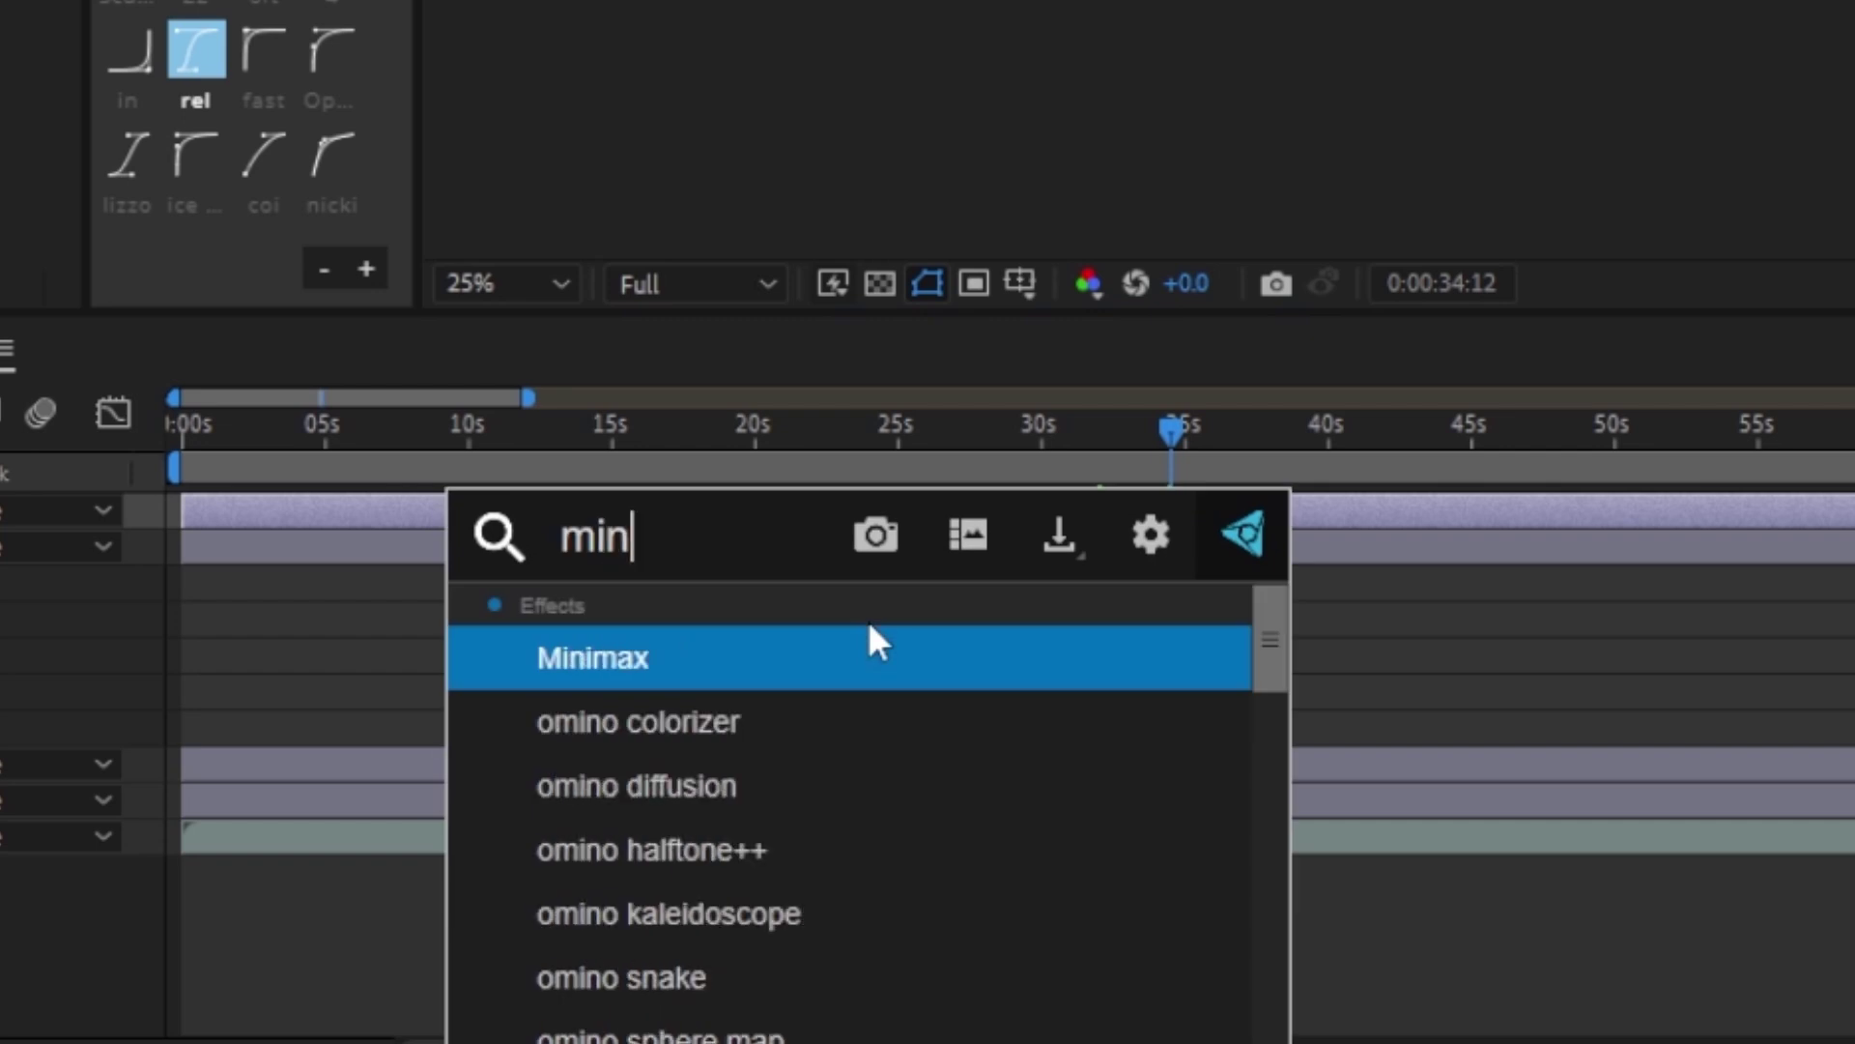
Set CC Glass displacement to 65 and add Minimax with a radius of 1
key(Return)
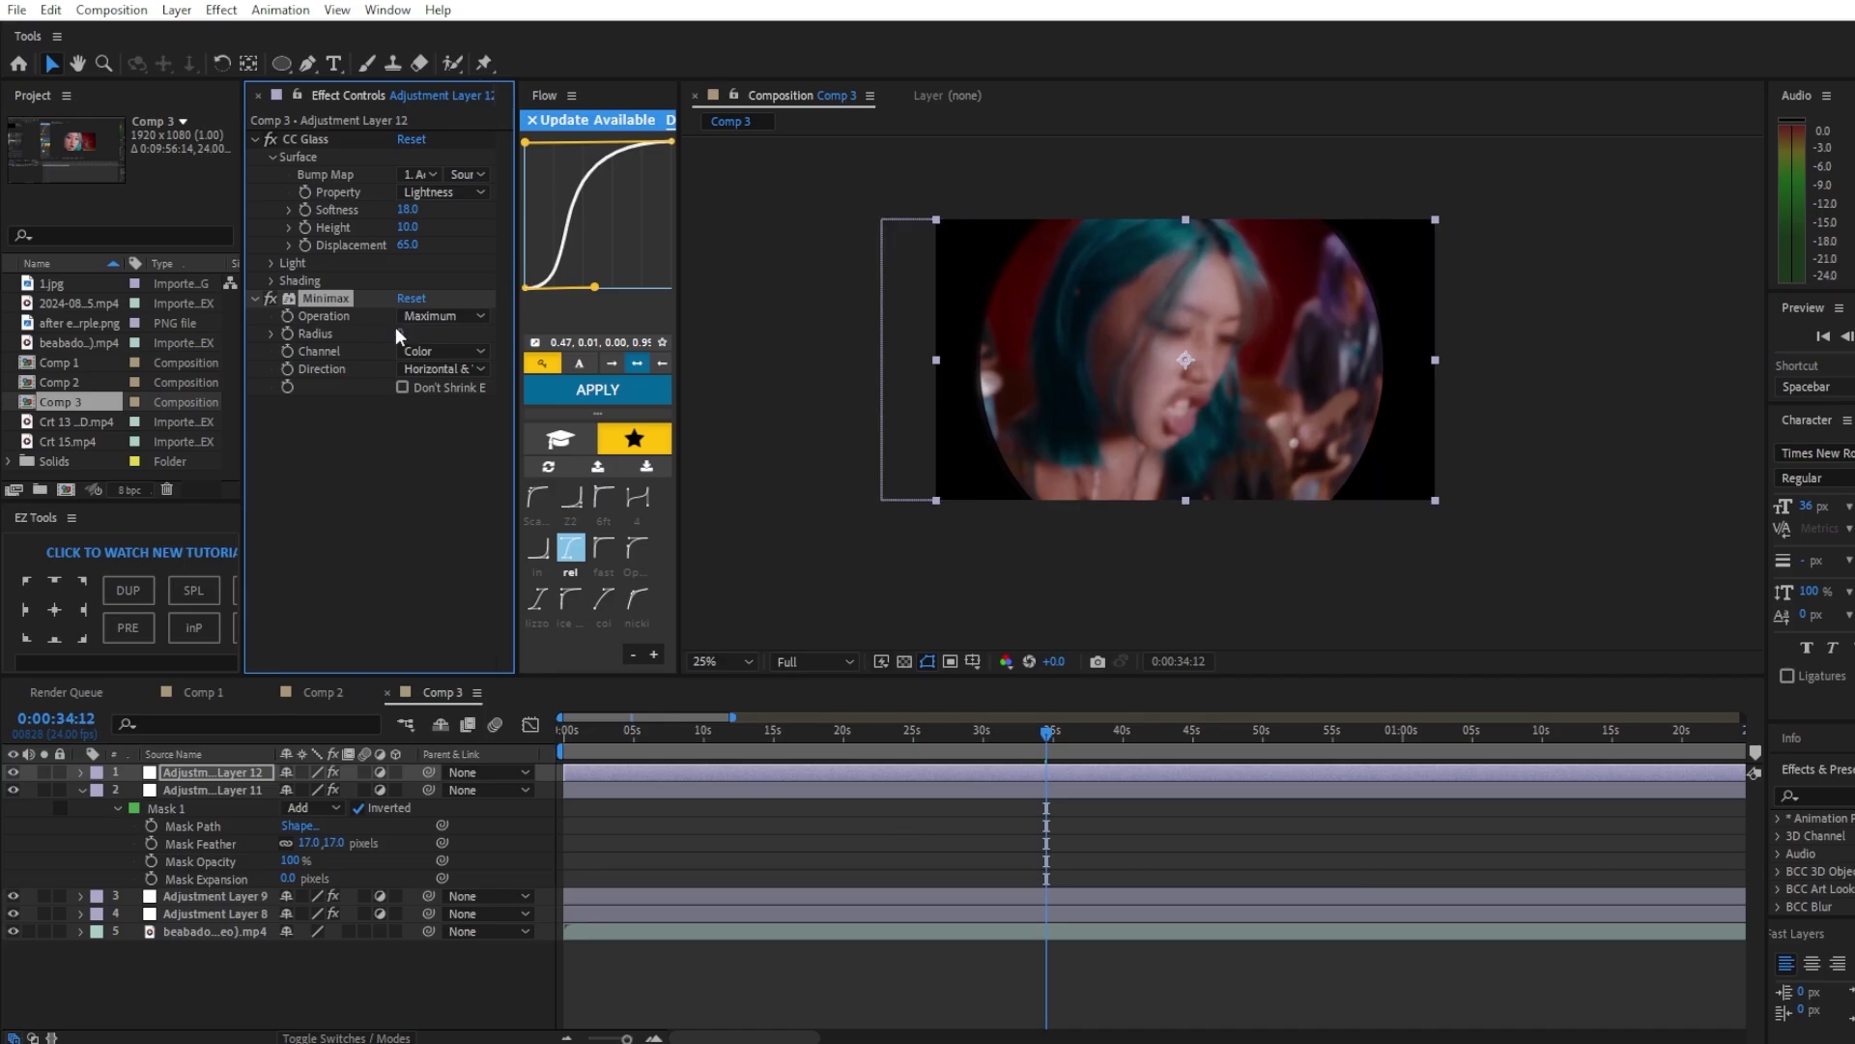
click(403, 333)
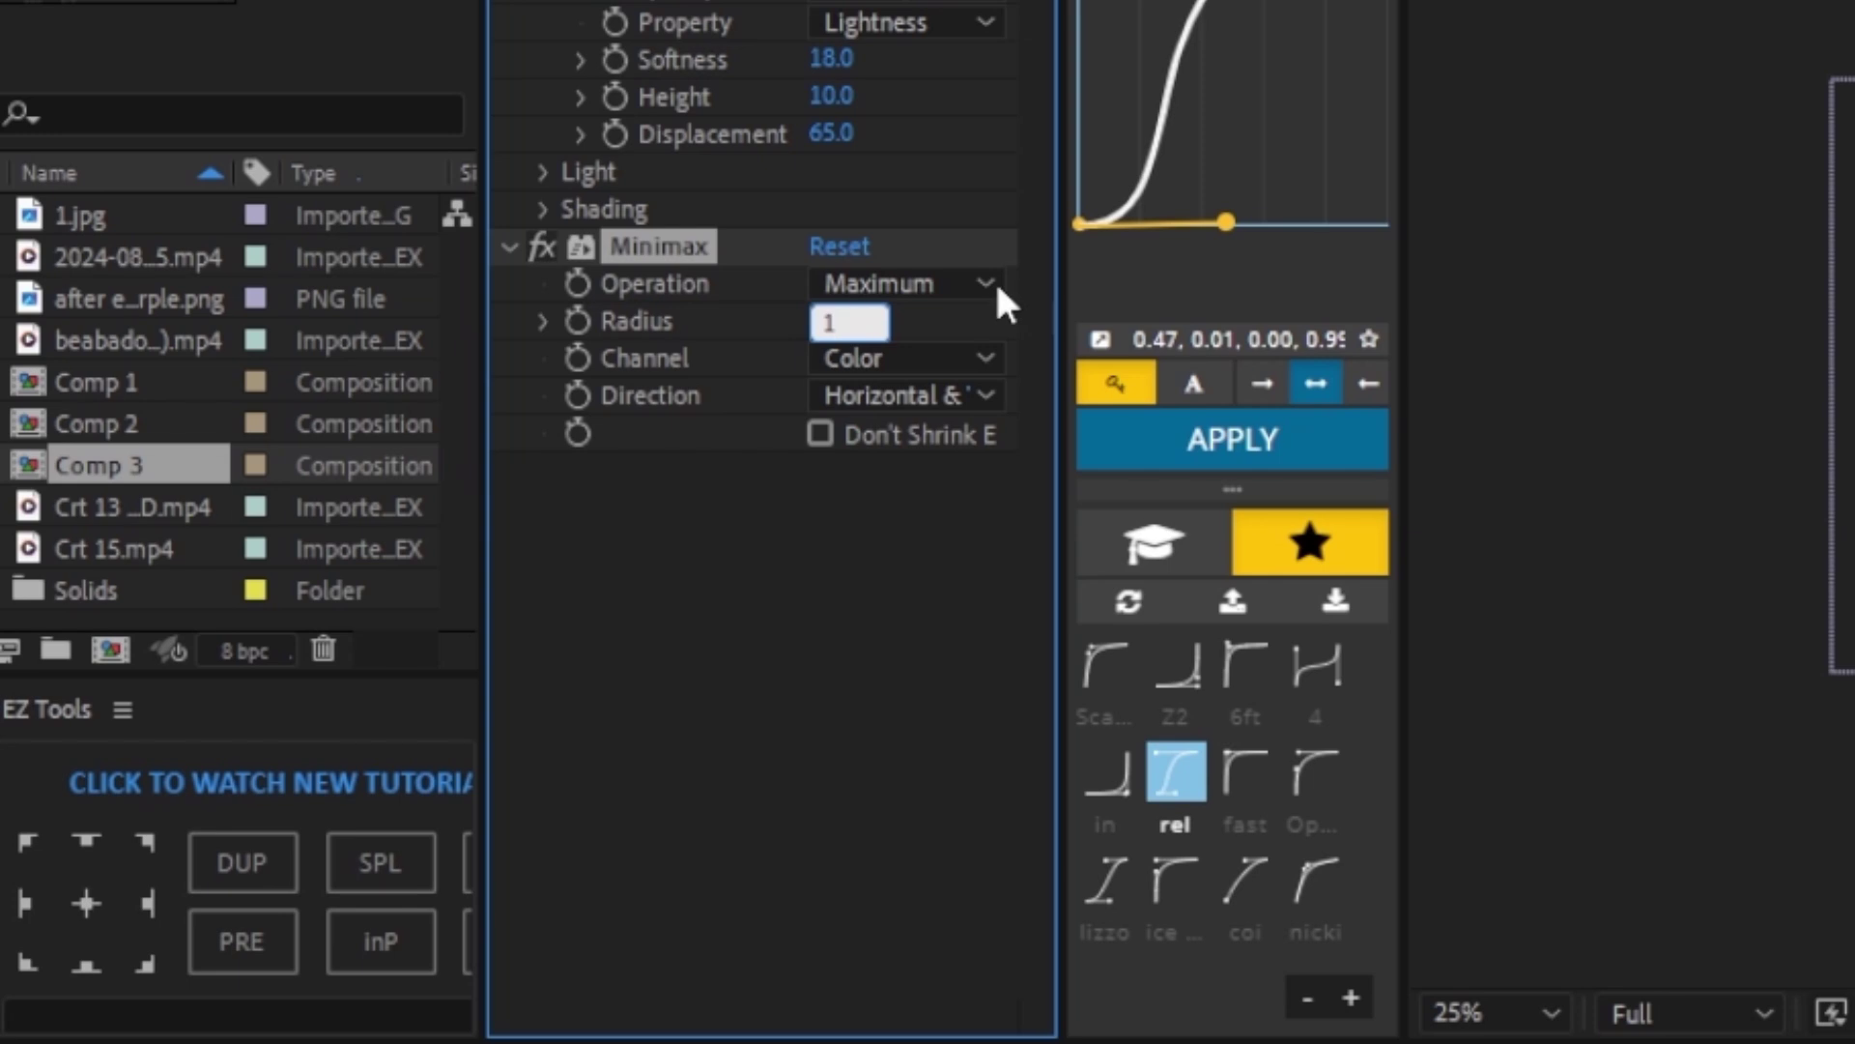
text(1)
key(Return)
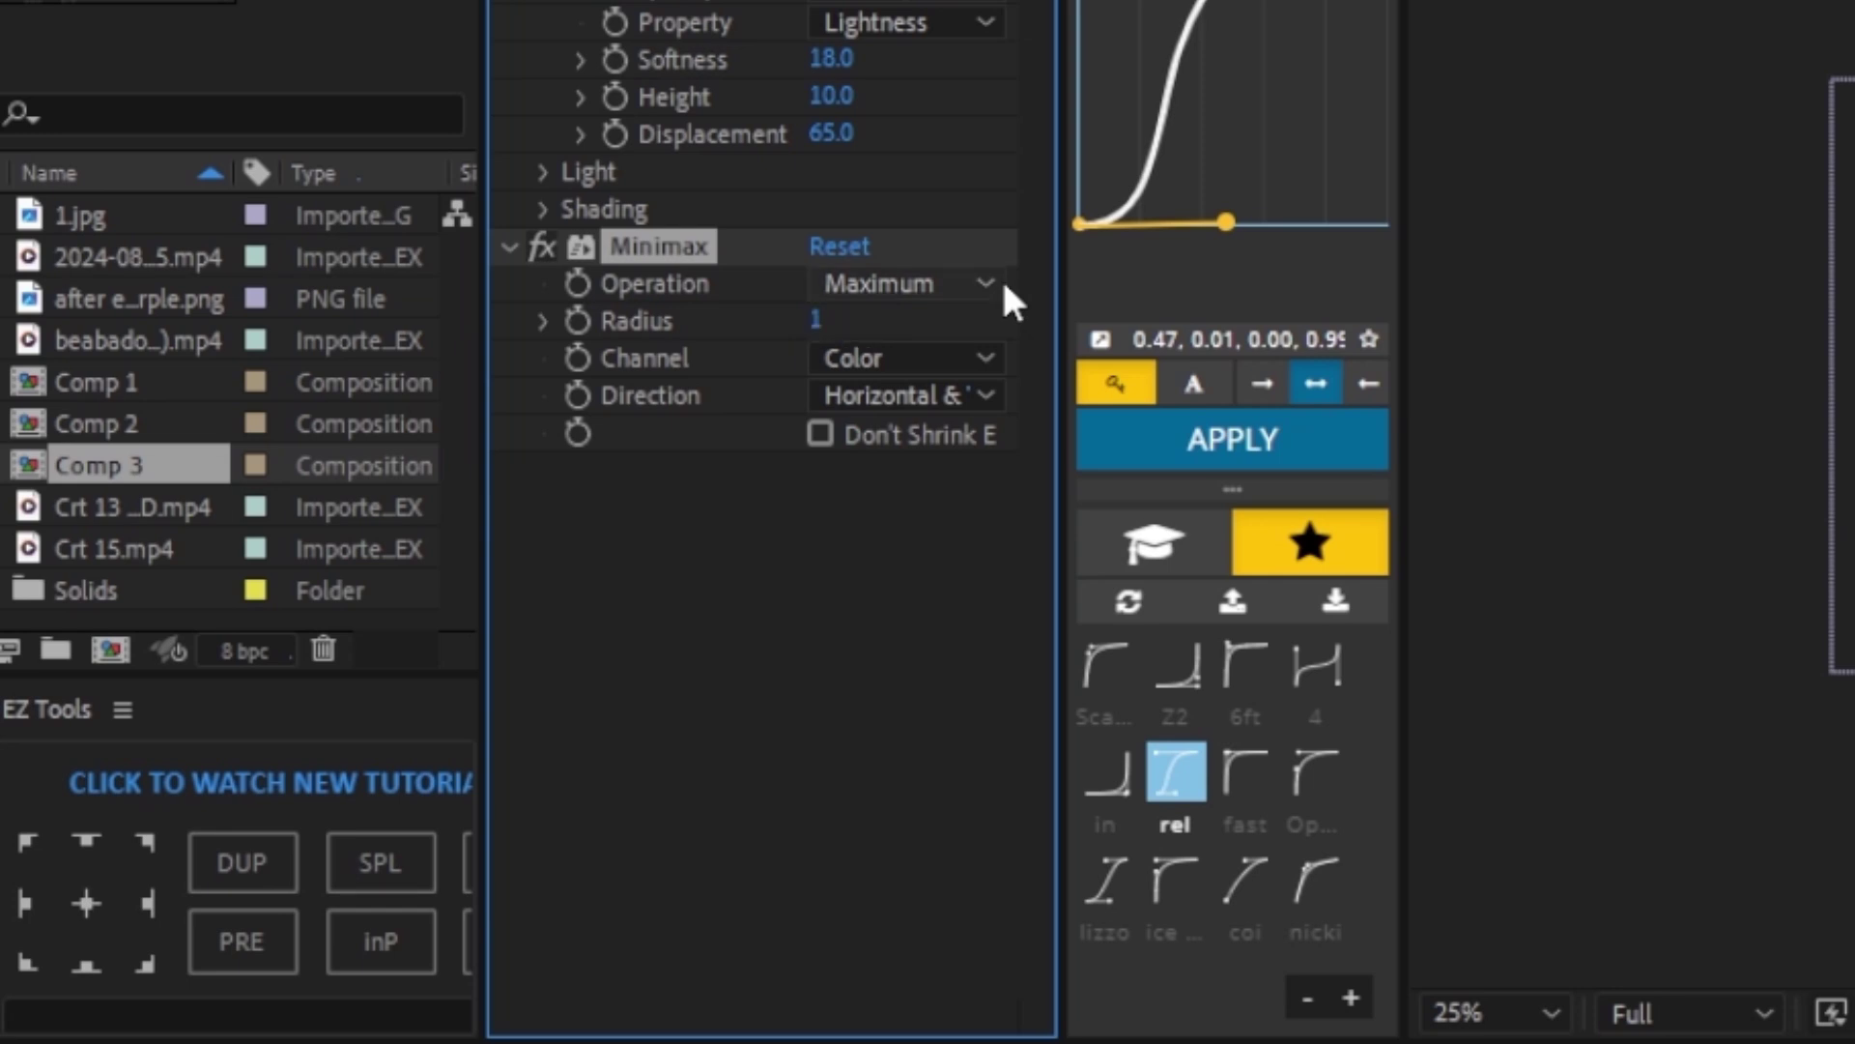